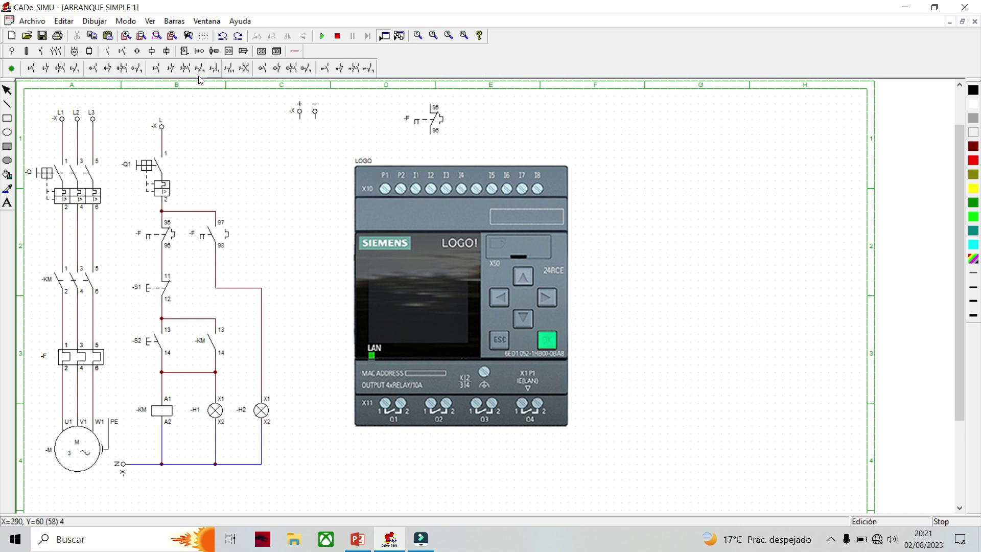
- Place an NC pushbutton, an NO pushbutton and an NO thermal relay contact in a row beside the NC thermal contact above the LOGO!
click(46, 69)
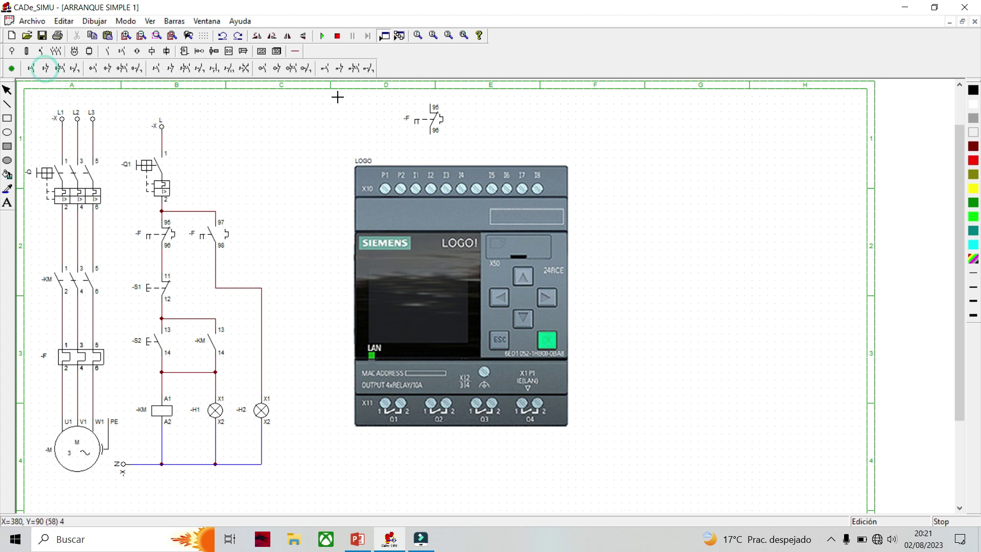
click(481, 106)
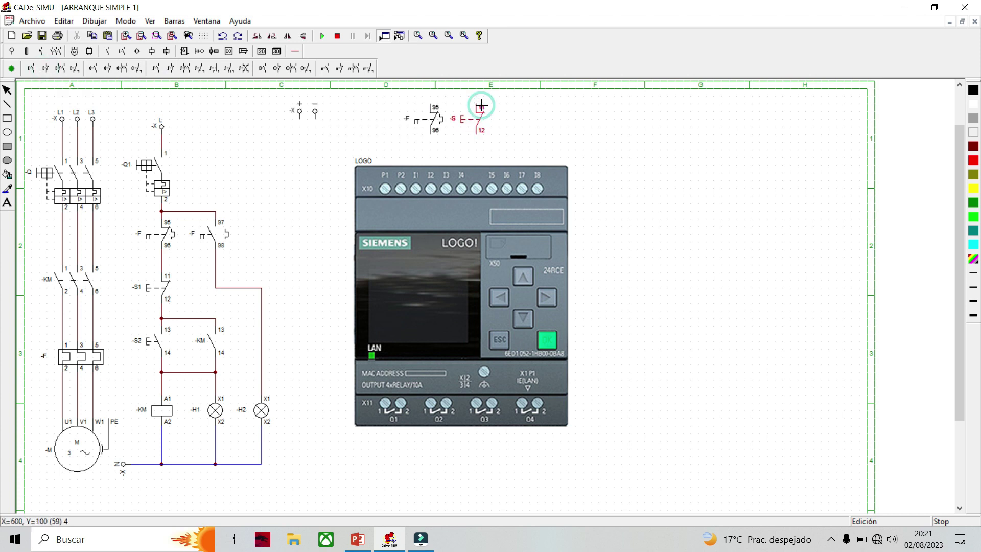
click(31, 68)
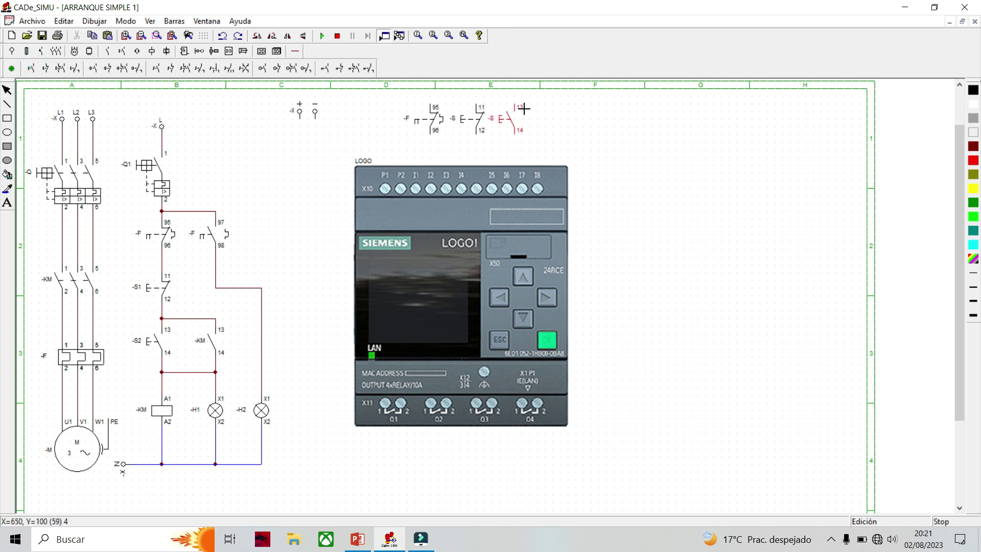
click(525, 104)
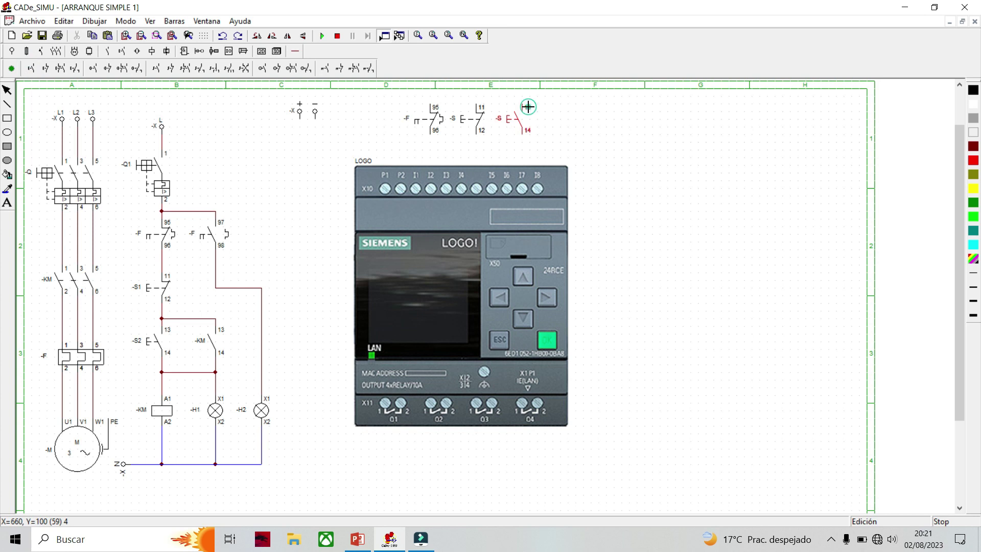
click(325, 69)
click(562, 108)
- Move the + and − supply terminals slightly up and place a two-pole fuse below them
click(327, 107)
click(343, 116)
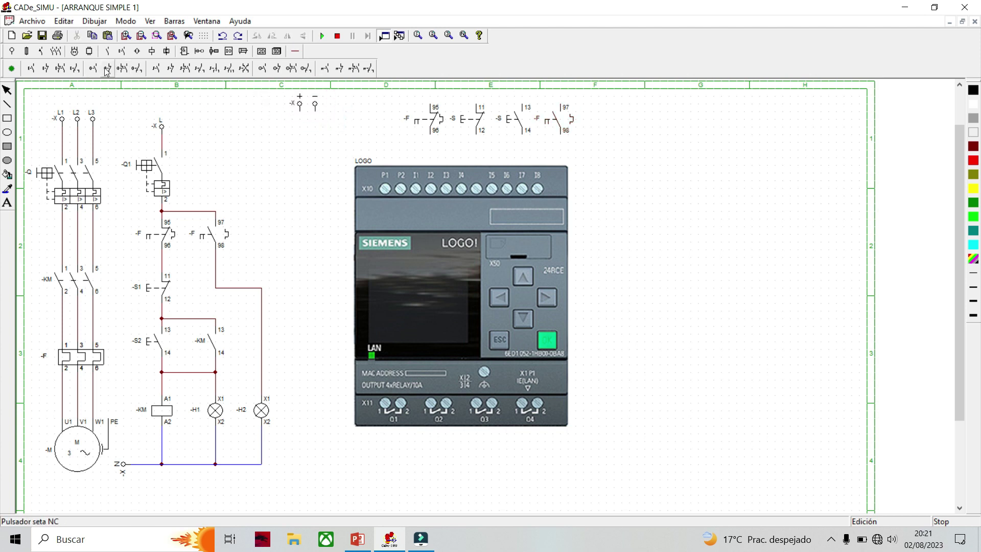
click(27, 51)
click(195, 68)
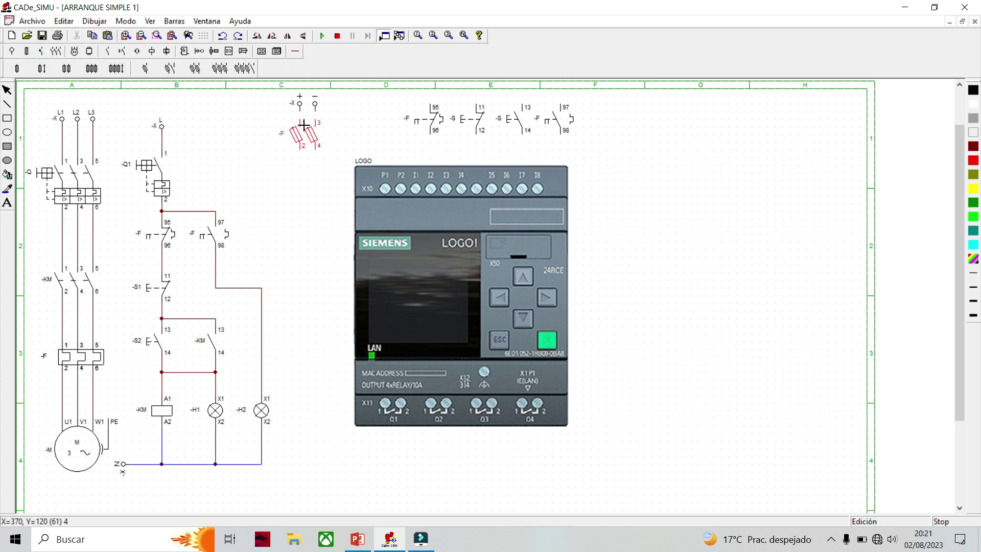
click(304, 133)
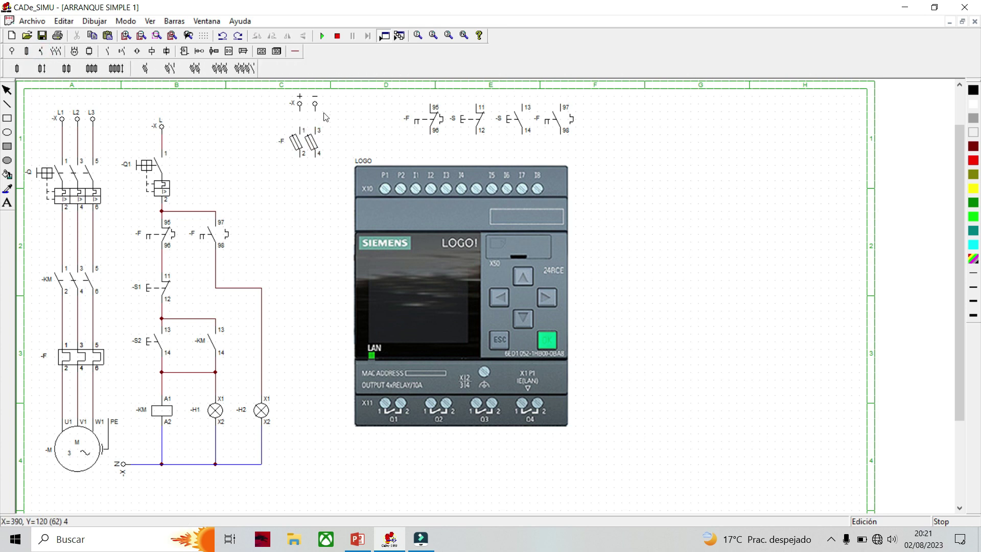
- Wire the + terminal to fuse terminal 1 with positive cable and the − terminal to fuse terminal 3 with negative cable
click(296, 51)
click(159, 72)
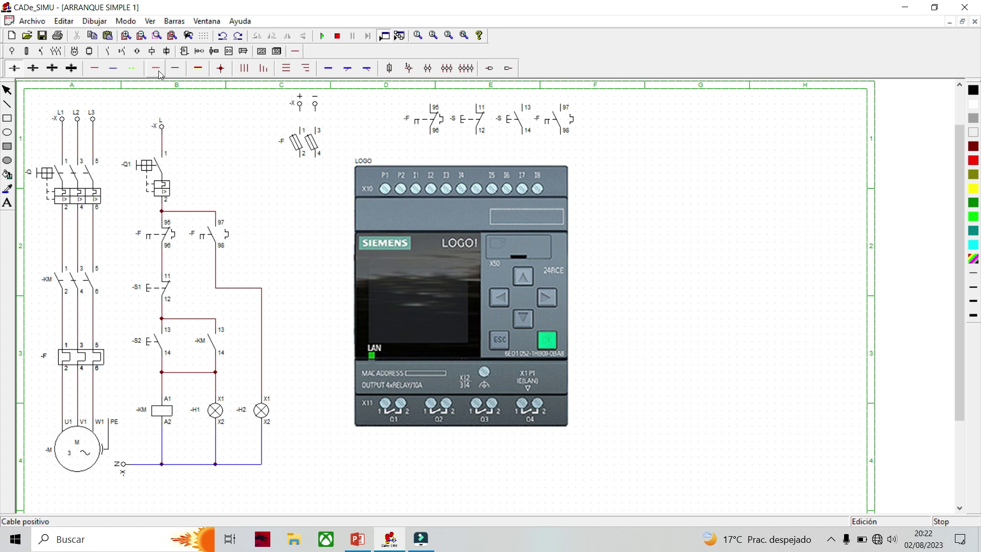
drag(299, 103, 316, 127)
click(174, 71)
right_click(337, 120)
- Place a contactor coil and two indicator lamps in a row below the LOGO! outputs, leaving room for wiring
click(89, 51)
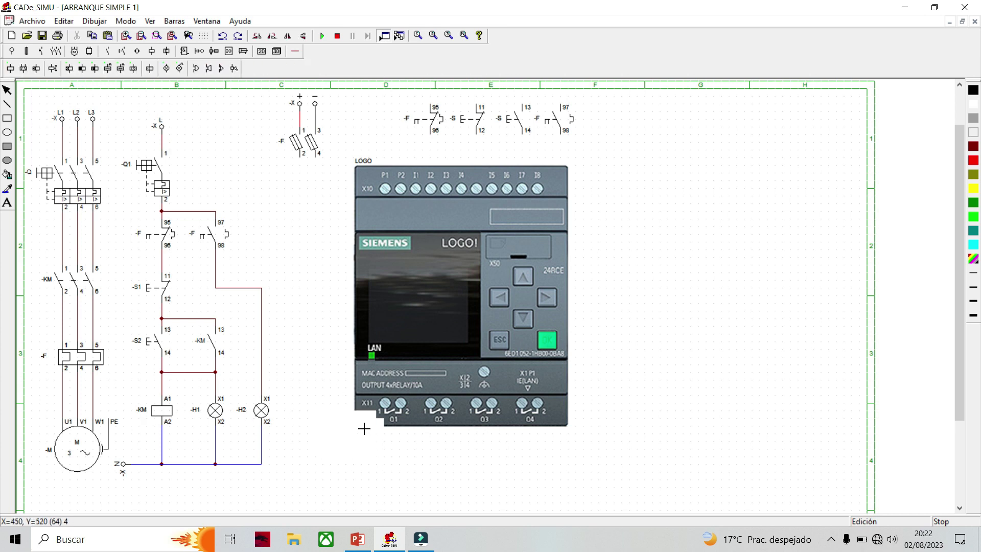
click(403, 444)
click(166, 68)
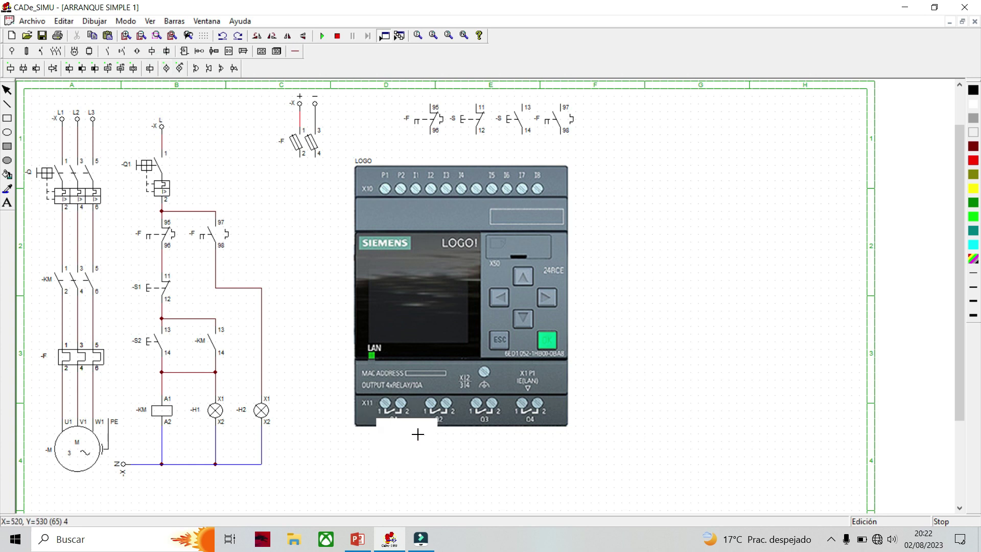
click(453, 446)
click(491, 445)
mouse_move(371, 440)
mouse_down()
mouse_move(464, 484)
mouse_move(373, 453)
mouse_up()
drag(448, 455, 448, 460)
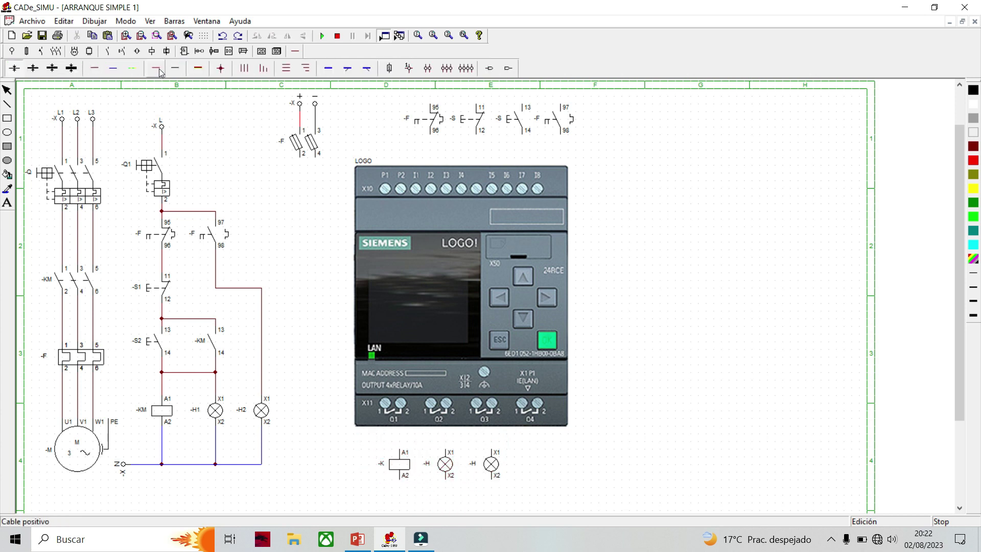
- Run a positive cable from fuse terminal 2 down and across beneath the LOGO! outputs
click(158, 68)
click(300, 155)
click(313, 440)
click(301, 441)
click(521, 440)
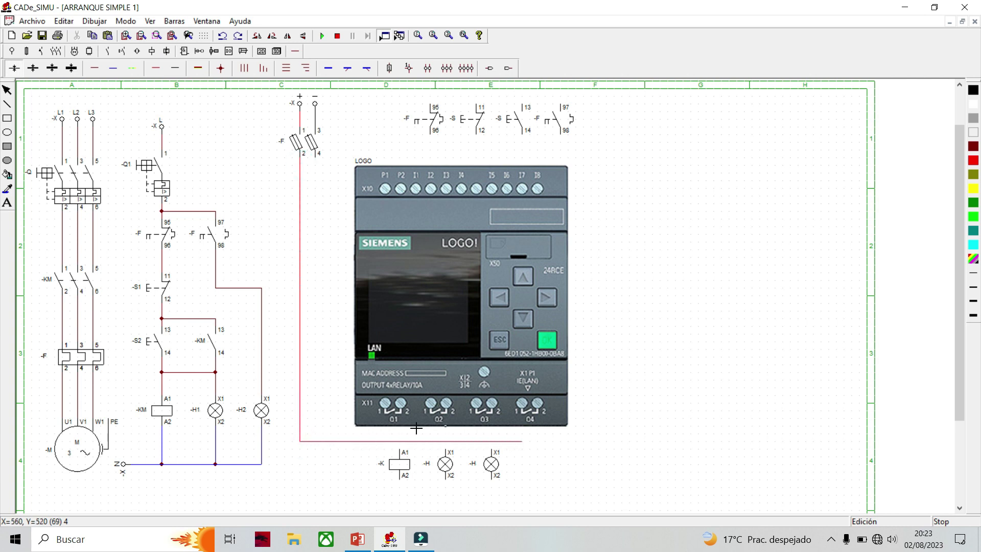
- Connect terminal 1 of outputs Q1, Q2, Q3 and Q4 to the positive line beneath them
click(384, 431)
click(430, 432)
click(476, 431)
click(523, 432)
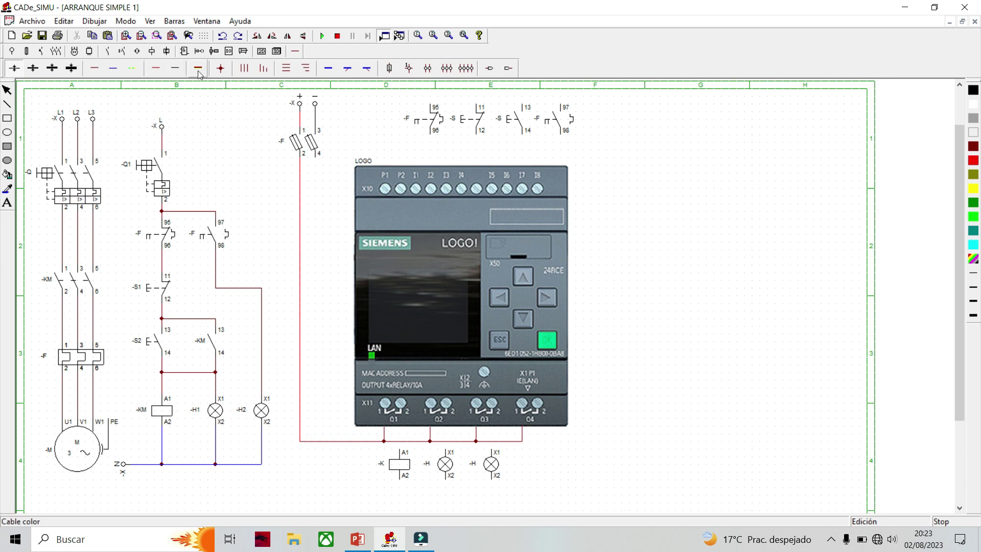
- Wire the coil and both lamps to the negative line from fuse terminal 4, and to terminal 2 of outputs Q1, Q2 and Q3
mouse_move(316, 154)
mouse_down()
mouse_move(335, 321)
mouse_move(364, 387)
mouse_move(382, 499)
mouse_move(323, 495)
mouse_move(493, 499)
mouse_up()
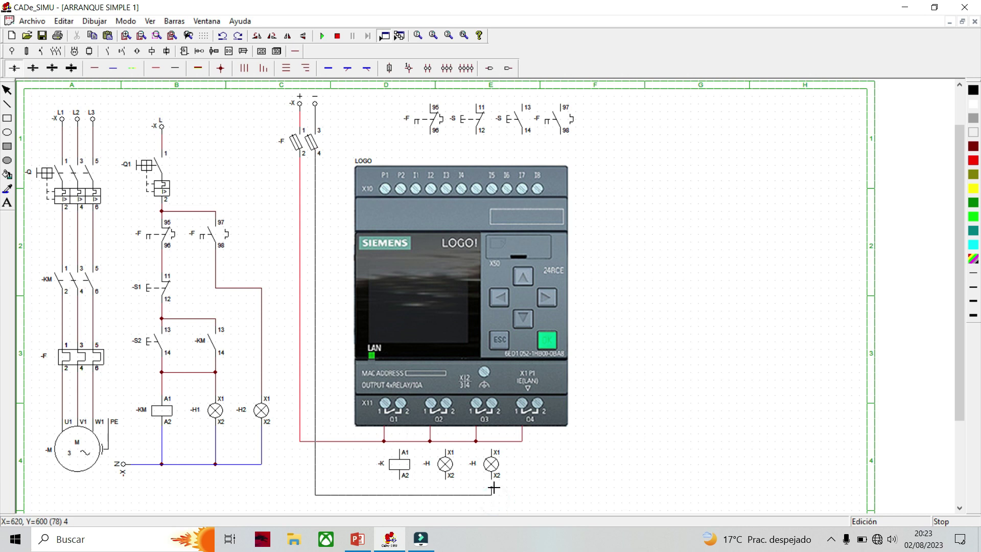
drag(403, 484, 403, 495)
drag(400, 451, 445, 429)
drag(492, 451, 492, 428)
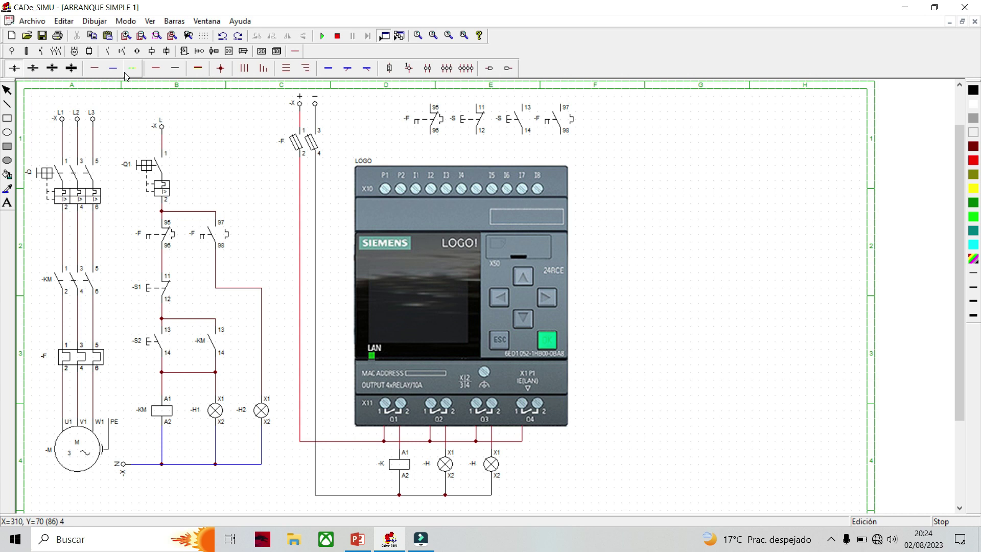
- Power the LOGO! by wiring the fused positive line to P1 and the fused negative line to P2
click(157, 69)
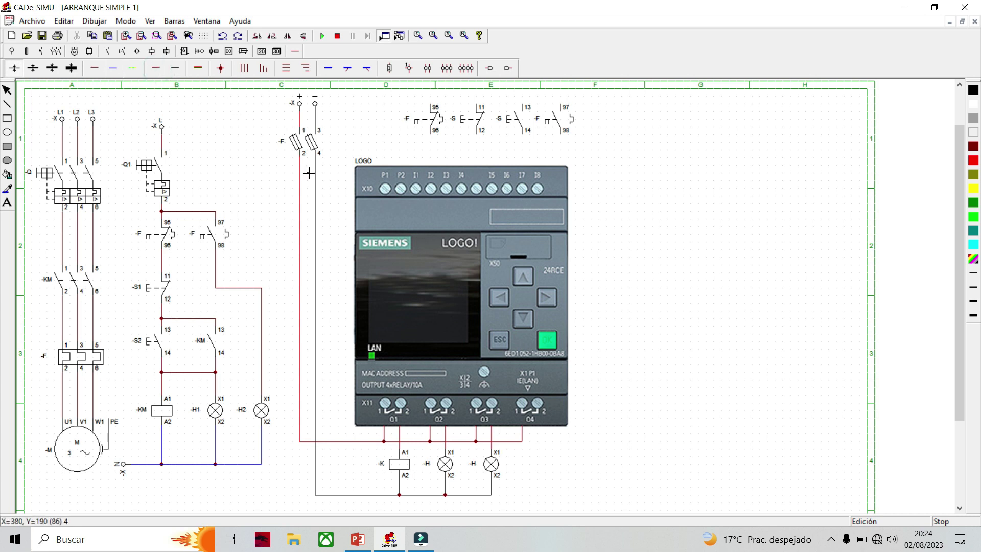
drag(300, 173, 385, 189)
click(175, 69)
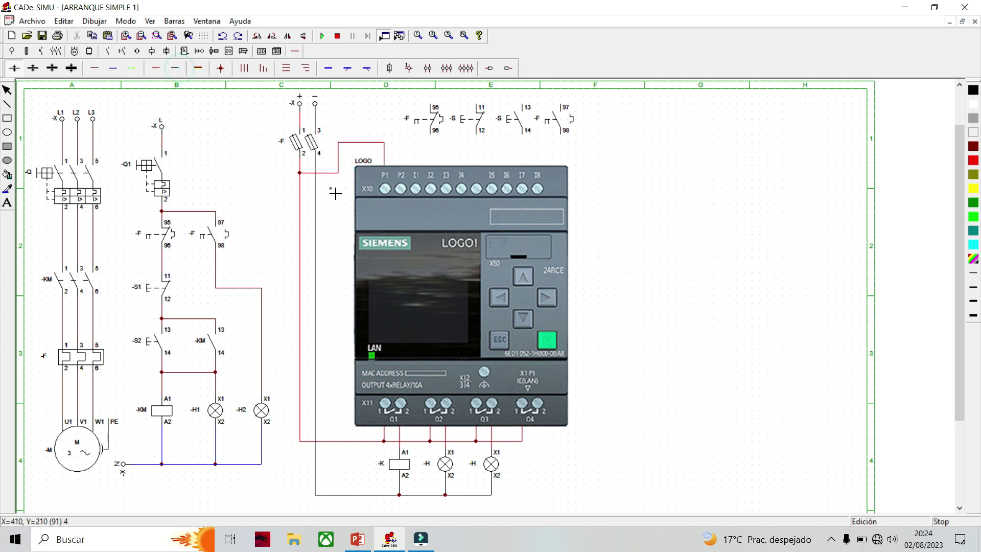
mouse_move(320, 168)
mouse_down()
mouse_move(331, 168)
mouse_move(339, 132)
mouse_move(403, 158)
mouse_up()
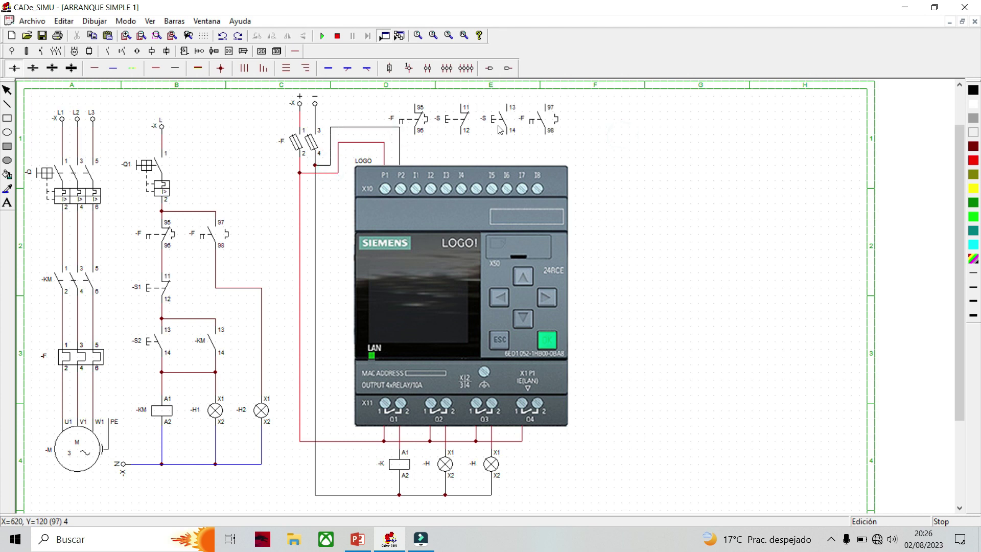
- Run a positive line over the four input contacts, fed from the P1 supply cable, and connect the top of each contact to it
click(155, 68)
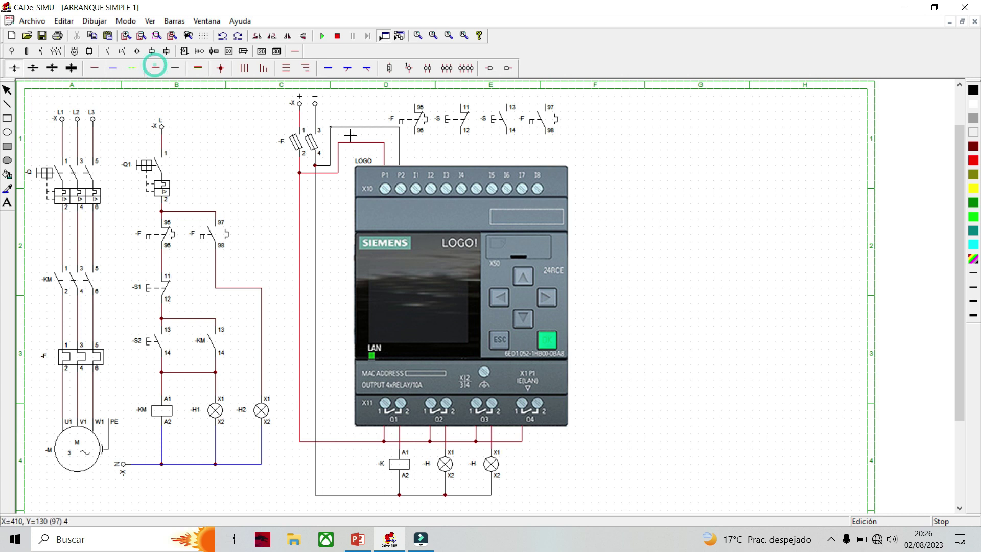
click(545, 104)
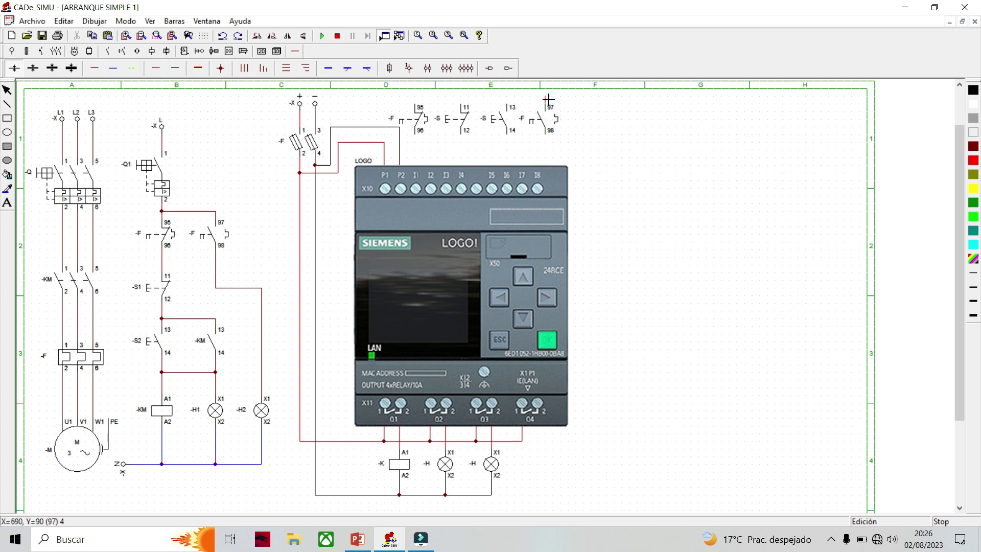
click(368, 102)
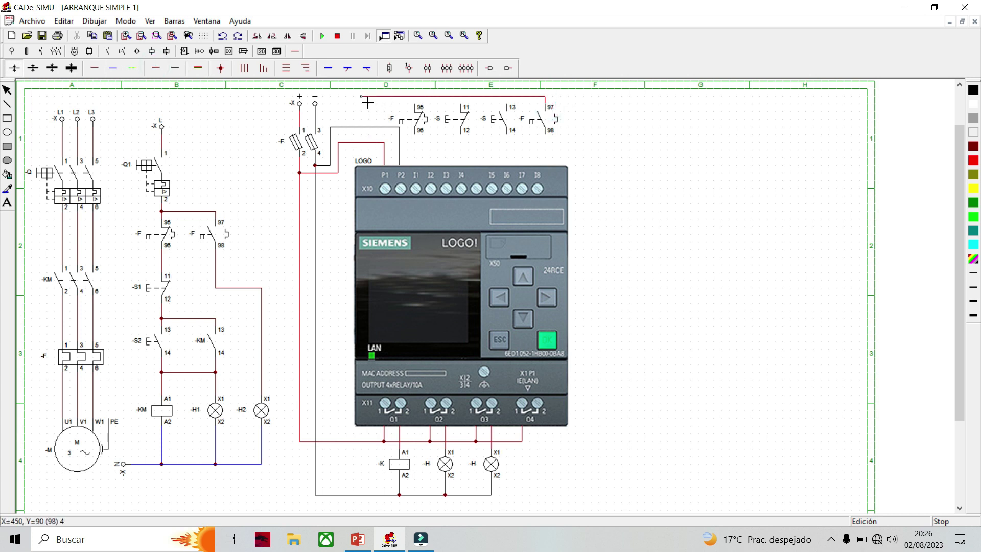
click(362, 143)
click(461, 98)
click(506, 98)
- Wire the lower terminals 96, 12, 14 and 98 of the input contacts to LOGO! inputs I1, I2, I3 and I4 respectively
click(420, 138)
click(423, 167)
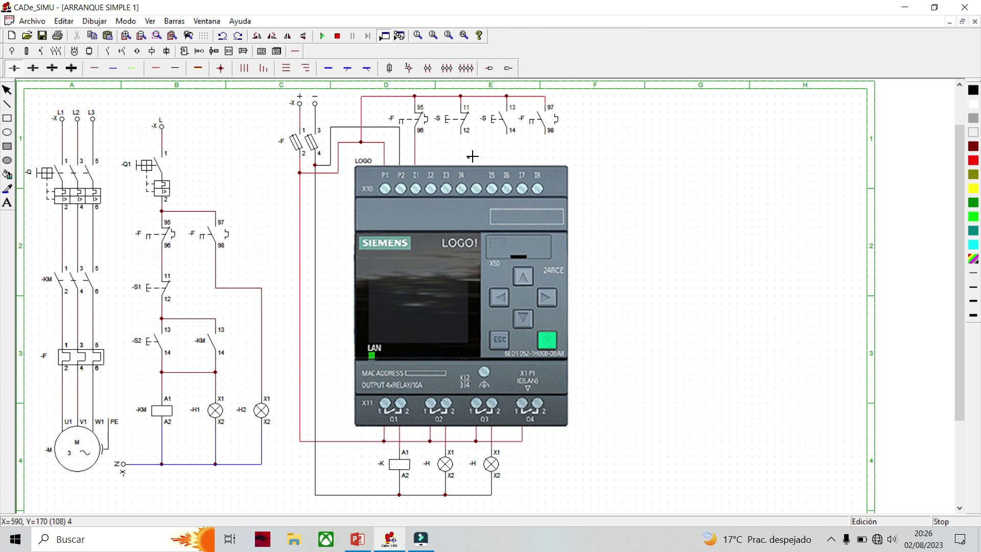
click(466, 135)
click(440, 166)
click(507, 136)
click(446, 165)
click(545, 135)
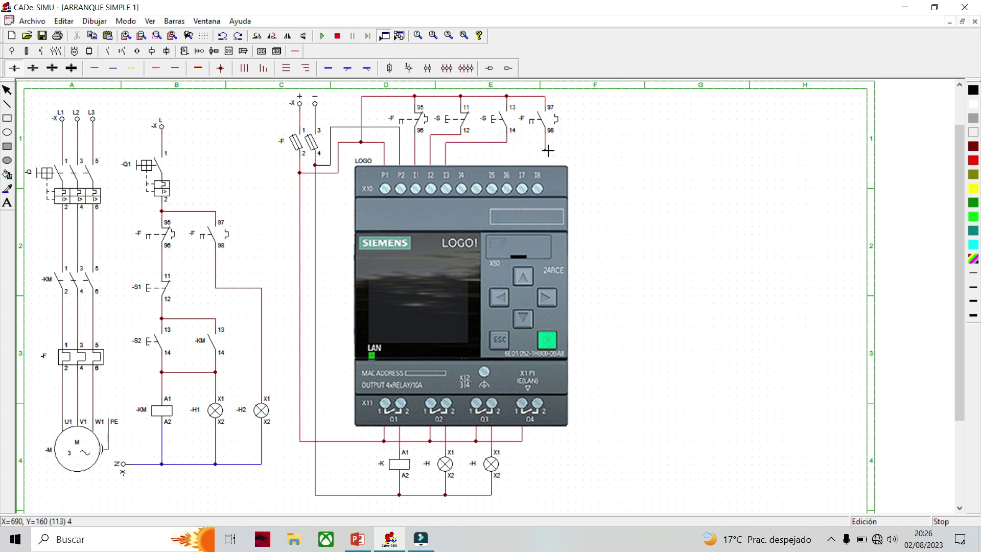
click(464, 154)
click(471, 167)
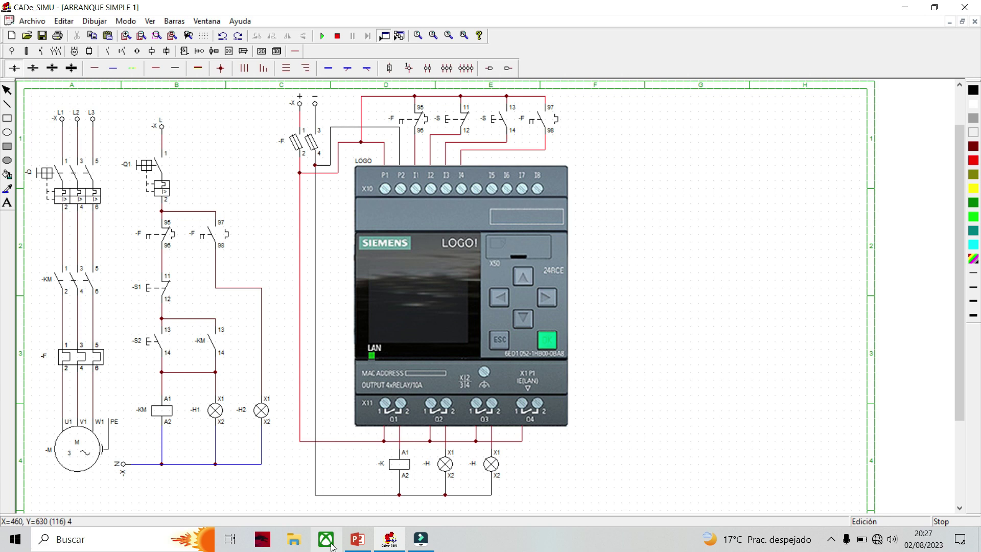
- Review the PowerPoint slide on the FUP and KOP programming languages for LOGO! V8, and return to the CADe_SIMU drawing
click(357, 539)
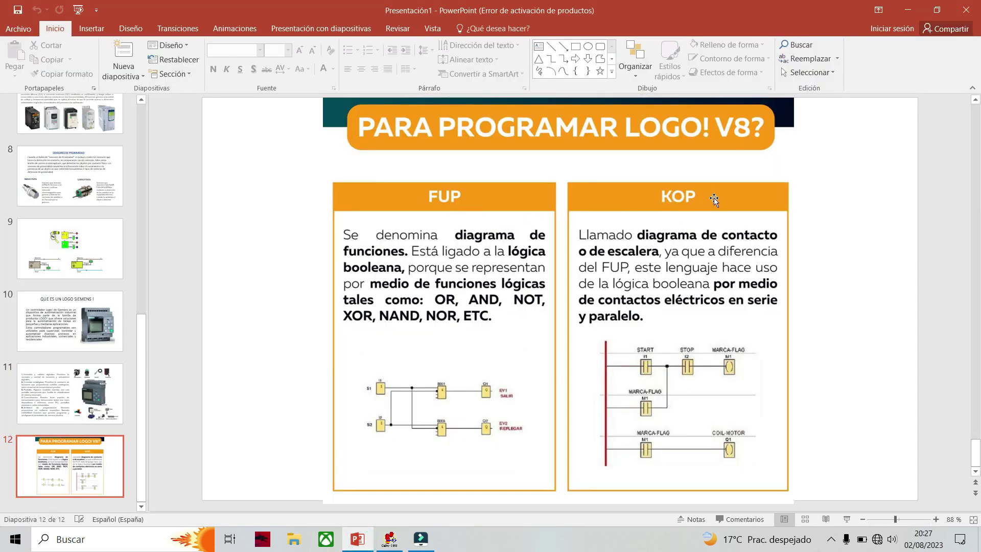
click(908, 10)
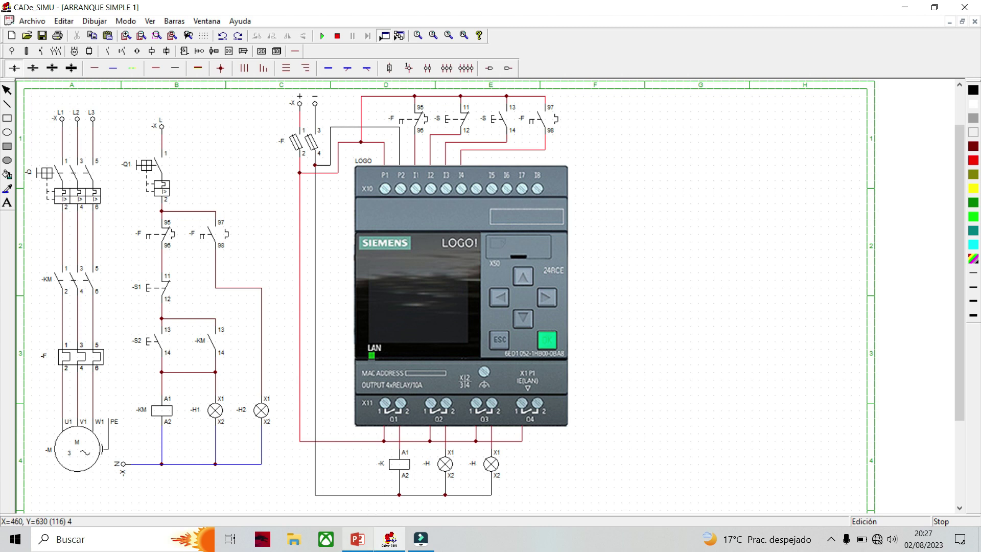
click(358, 538)
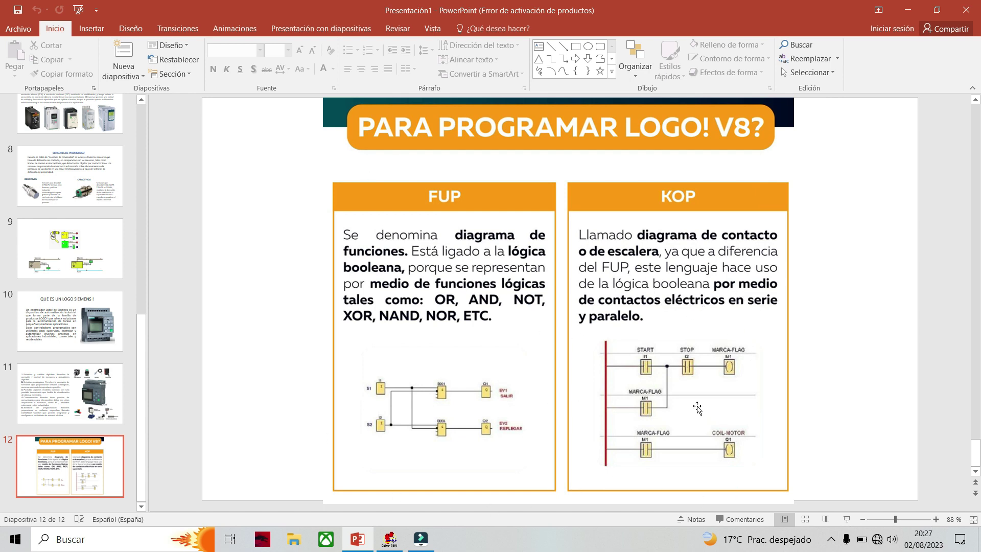
key(alt+Tab)
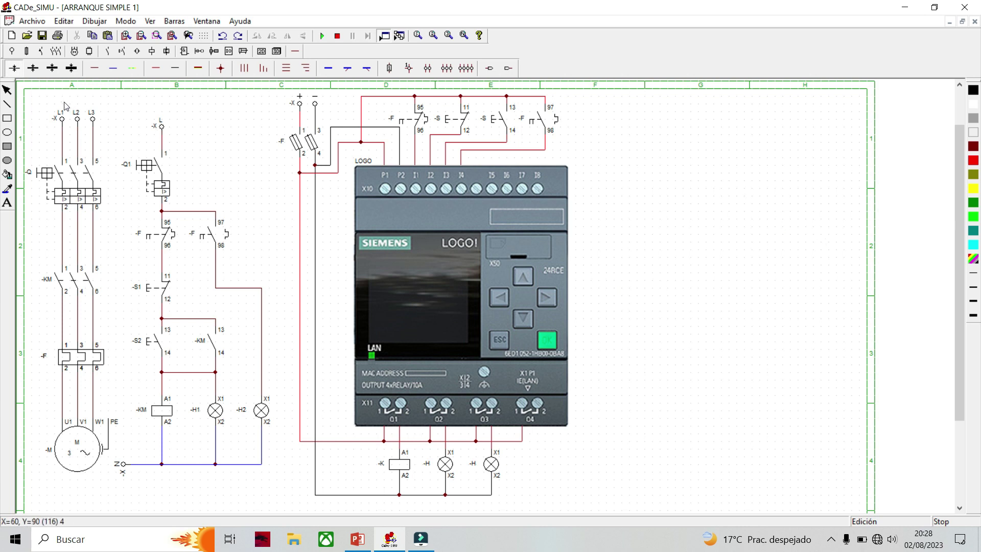
- Place an AND logic function in the free area beside the LOGO! and set its type to AND 3
click(184, 51)
click(10, 68)
click(782, 154)
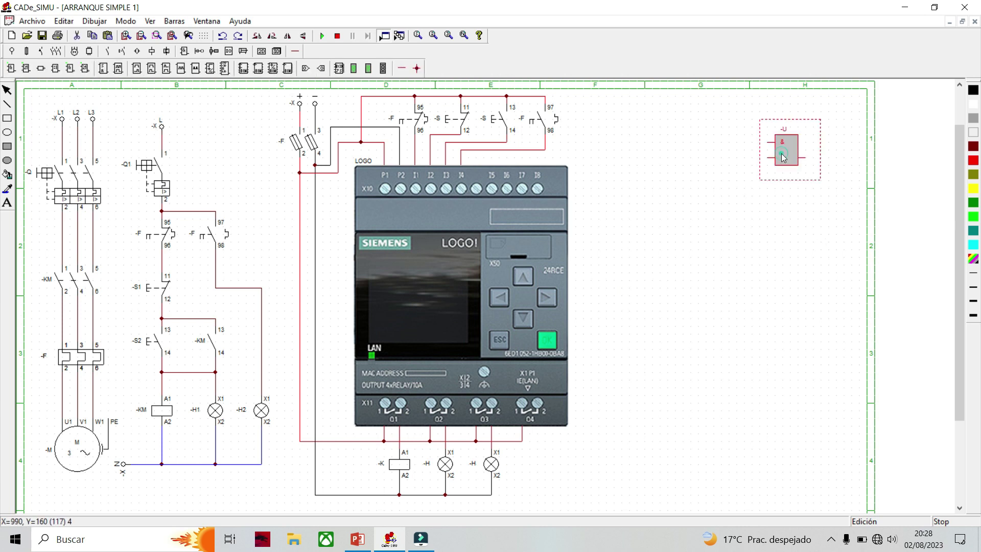
double_click(781, 153)
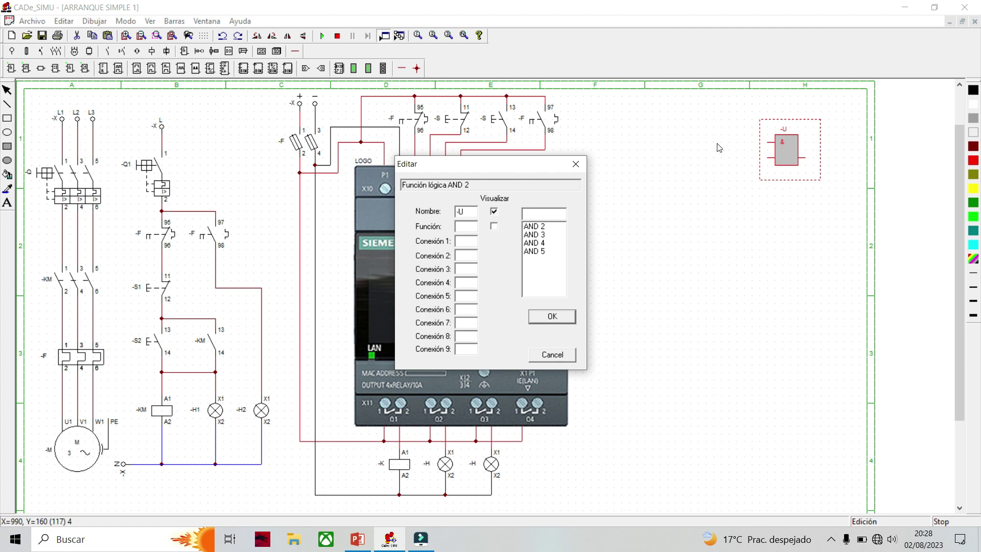
double_click(546, 236)
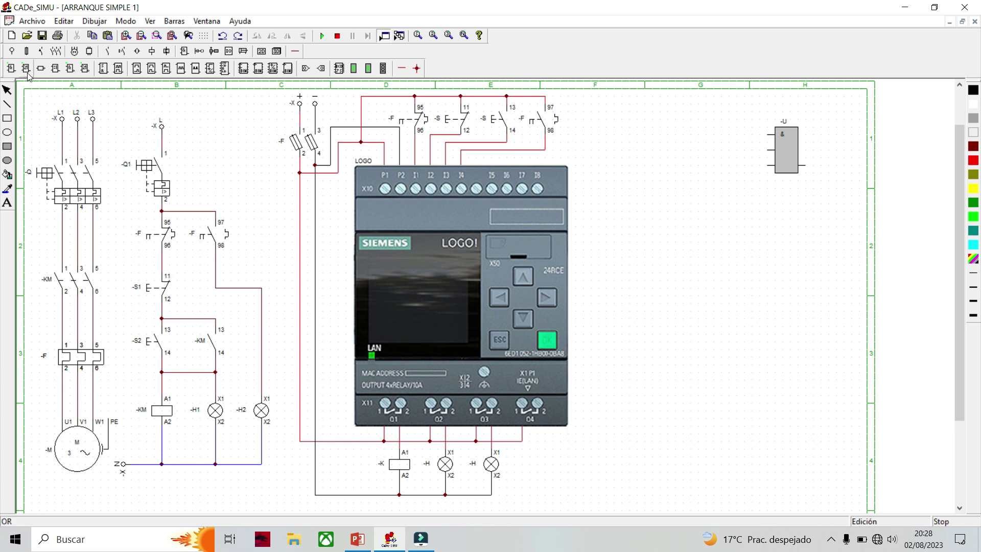
- Place a two-input OR function before the AND gate and an output connector beside the AND gate's output
drag(714, 157, 672, 181)
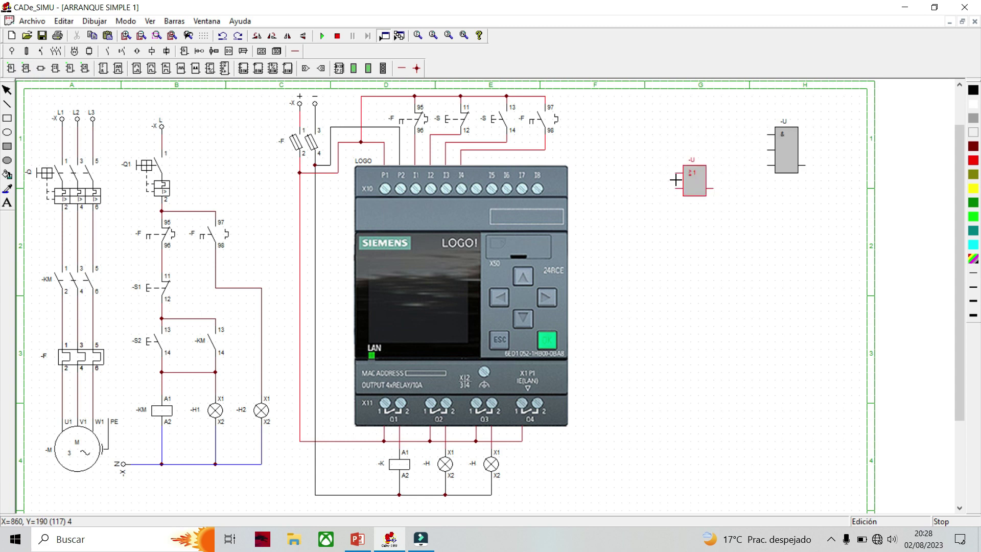
click(671, 180)
click(671, 181)
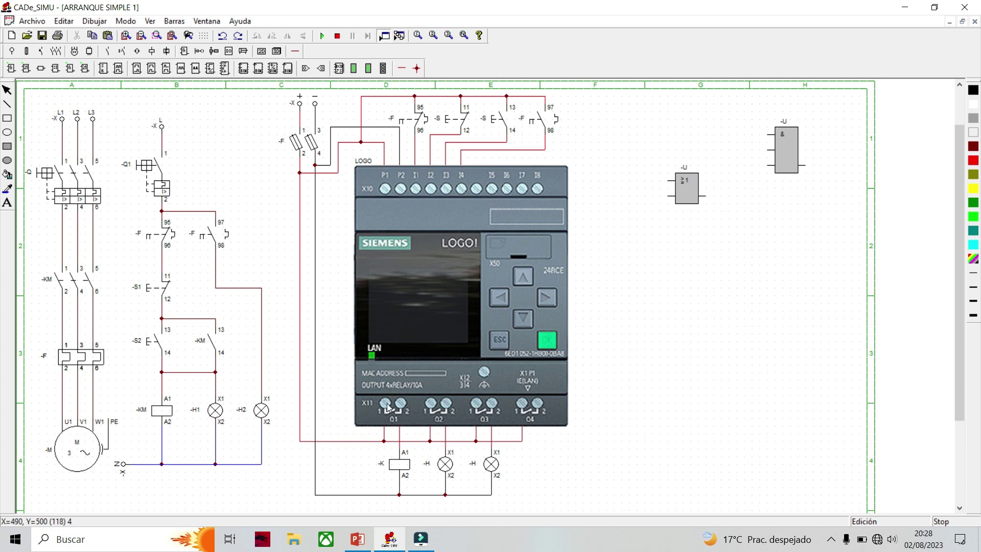
click(321, 68)
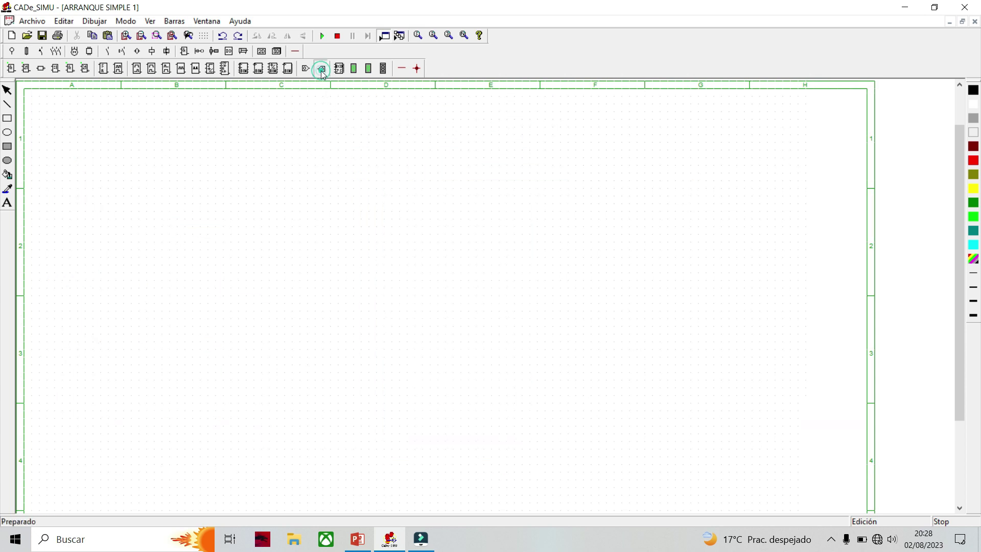
click(826, 168)
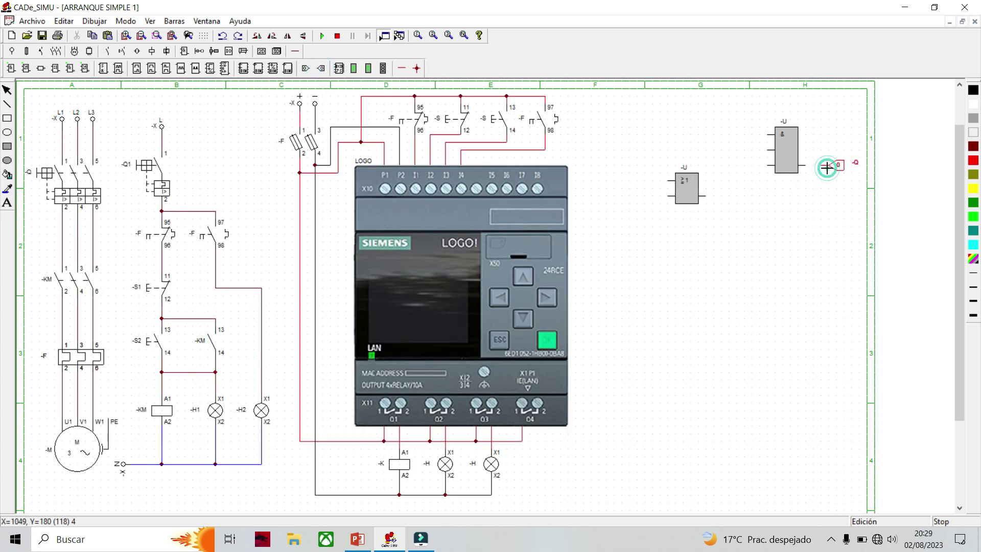
- Name the output connector beside the AND gate Q1 and wire it to the AND gate's output
right_click(826, 167)
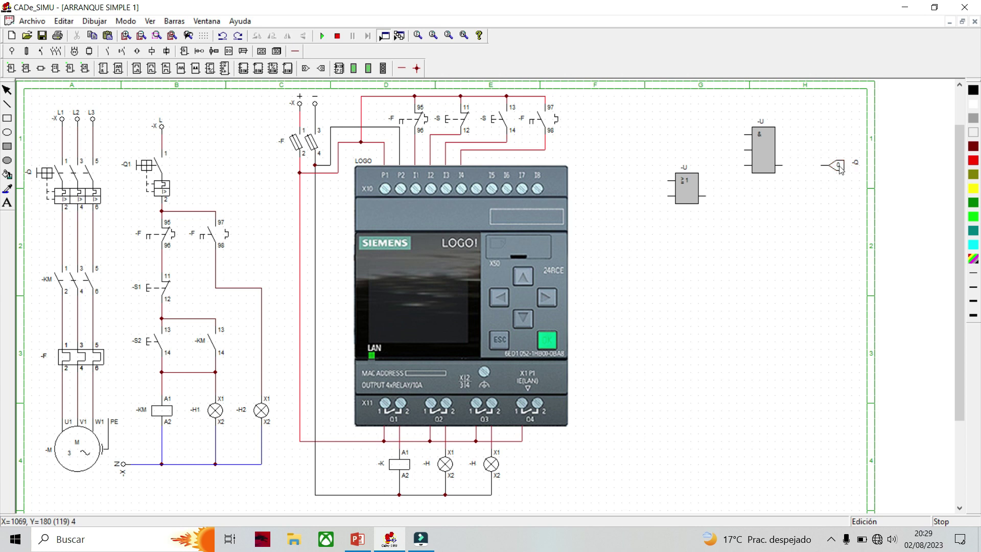
double_click(839, 166)
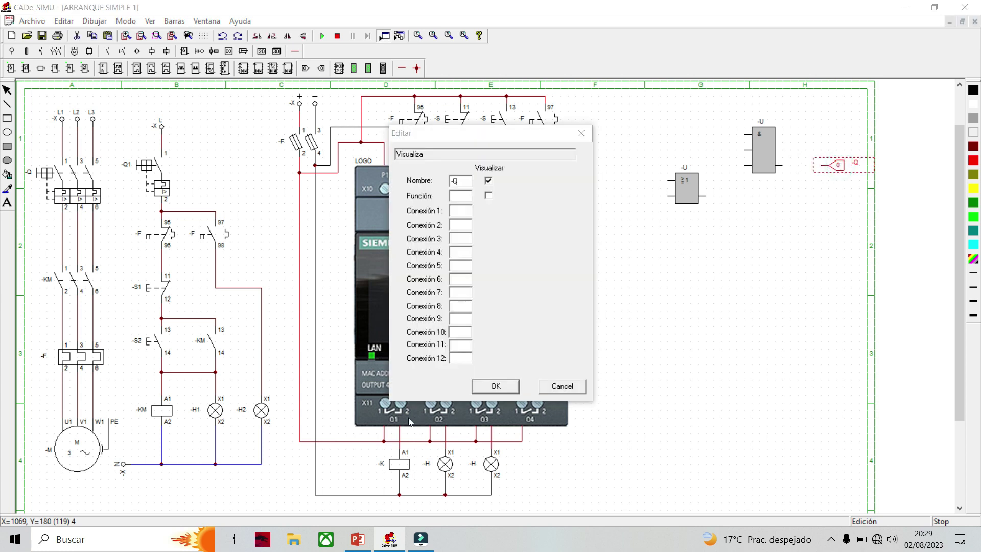
double_click(464, 182)
text(q)
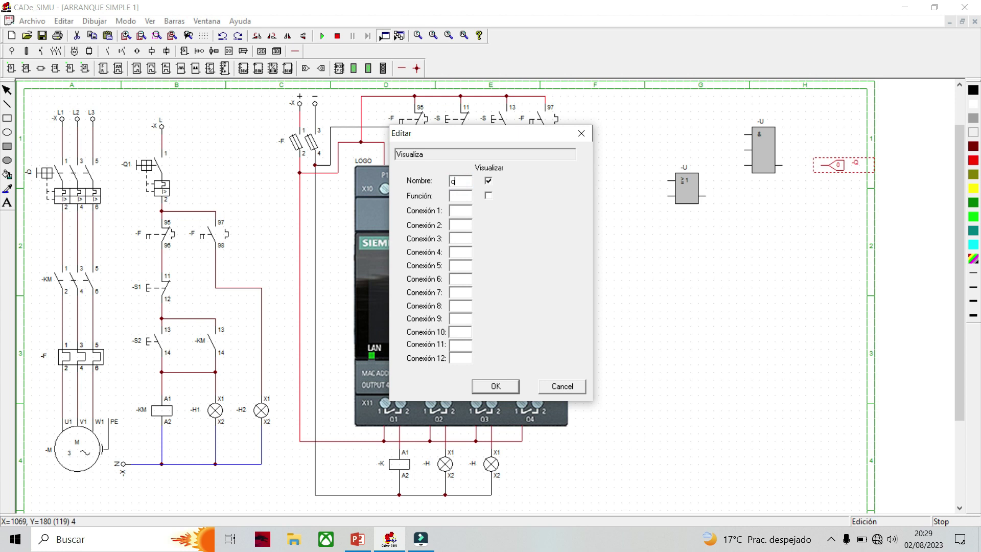
key(BackSpace)
key(BackSpace)
text(Q1)
click(495, 387)
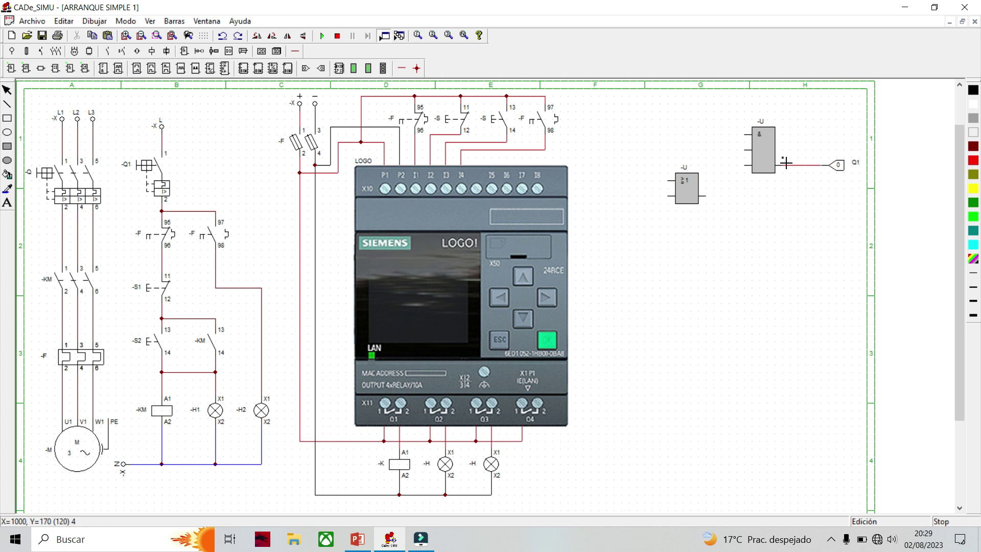
key(Escape)
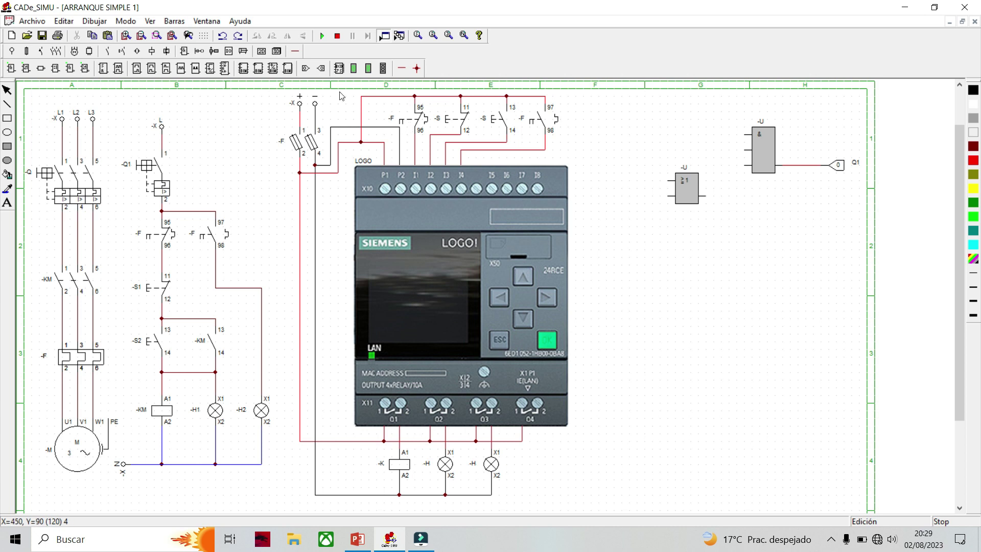
- Place two input connectors one above the other, ahead of the AND gate and above the OR gate
click(305, 69)
click(652, 135)
click(305, 68)
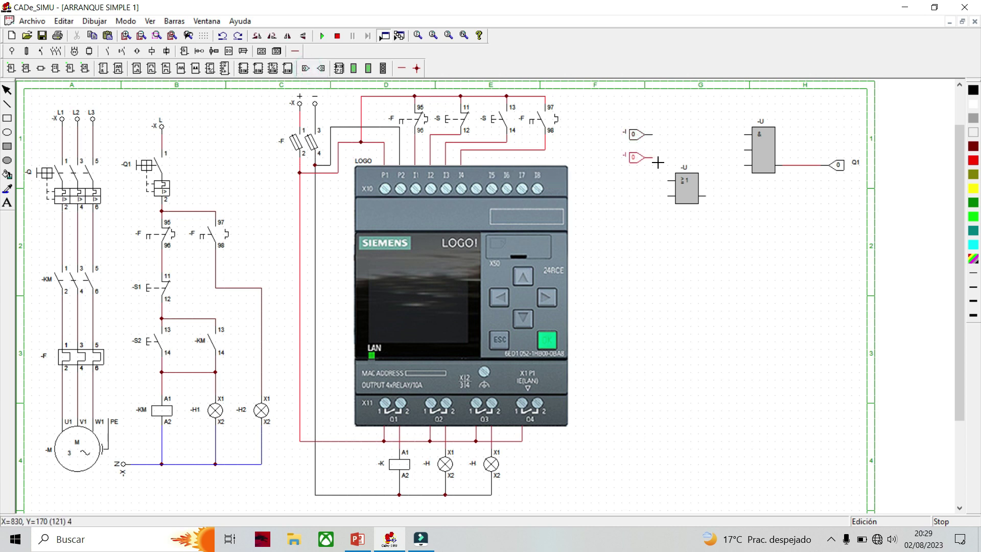
click(656, 154)
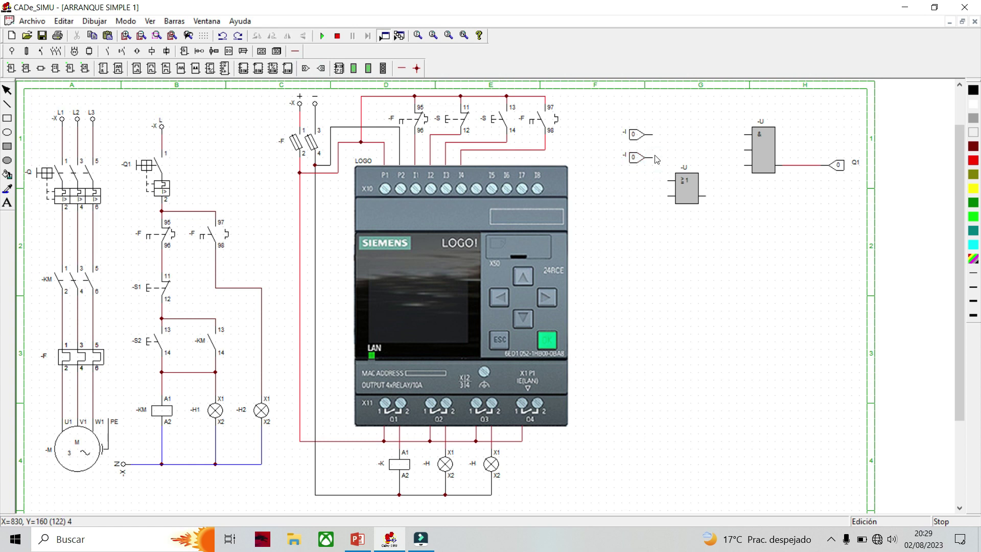
- Wire the two input connectors to the AND gate's first and second inputs, and shift the OR gate farther from the AND gate
click(389, 71)
drag(739, 135, 651, 134)
drag(744, 149, 661, 152)
right_click(657, 154)
drag(694, 183, 668, 192)
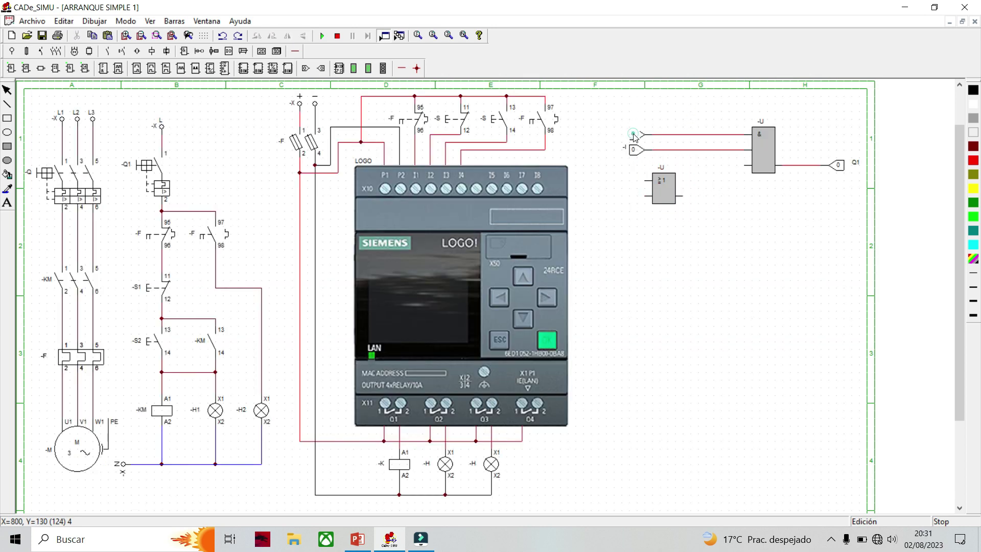
- Name the upper input connector I1 and the lower one I2
double_click(642, 136)
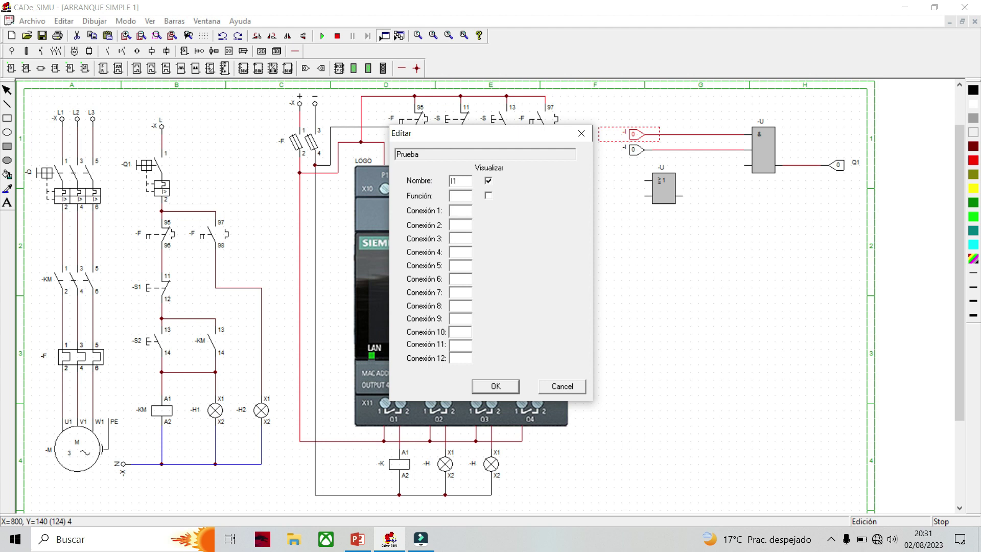
click(476, 391)
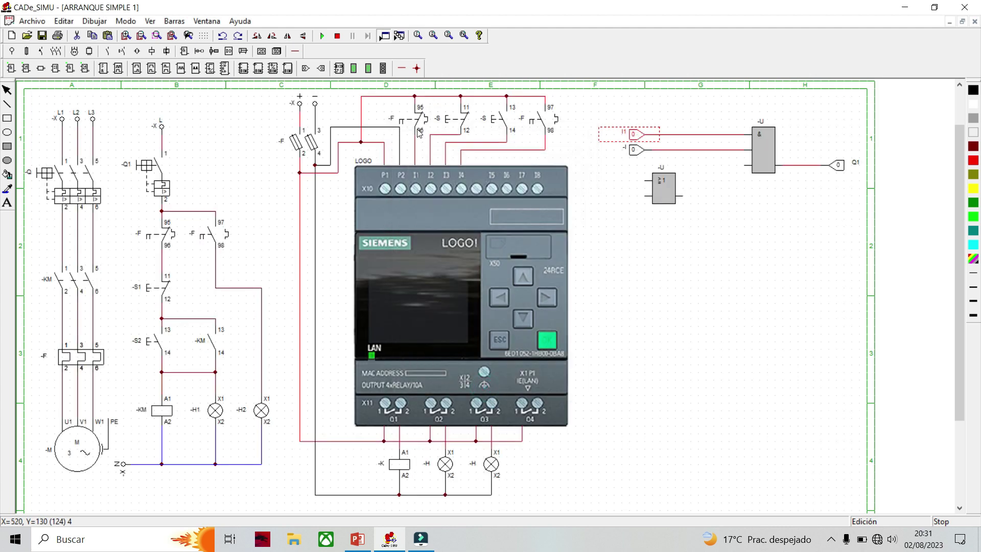
double_click(636, 150)
double_click(462, 179)
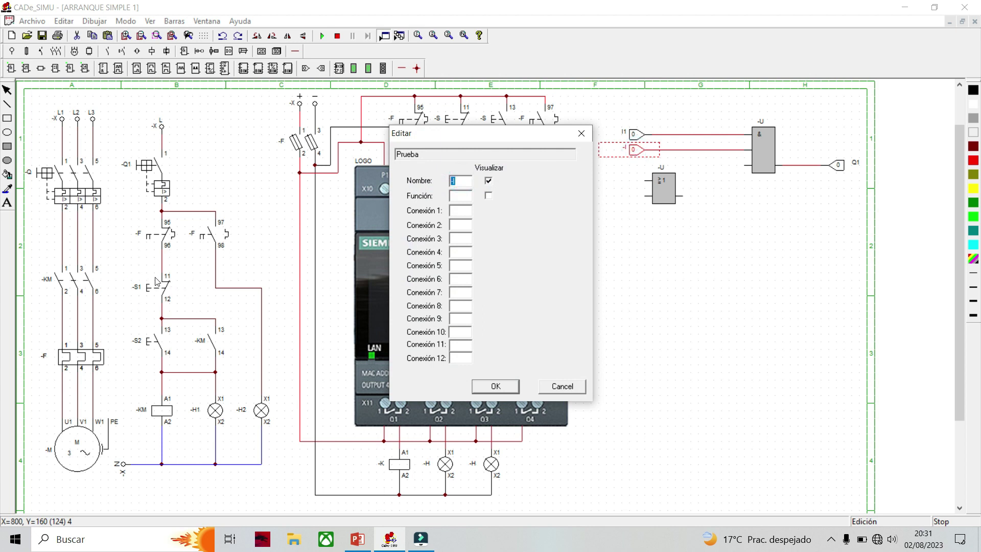
text(I2)
click(502, 387)
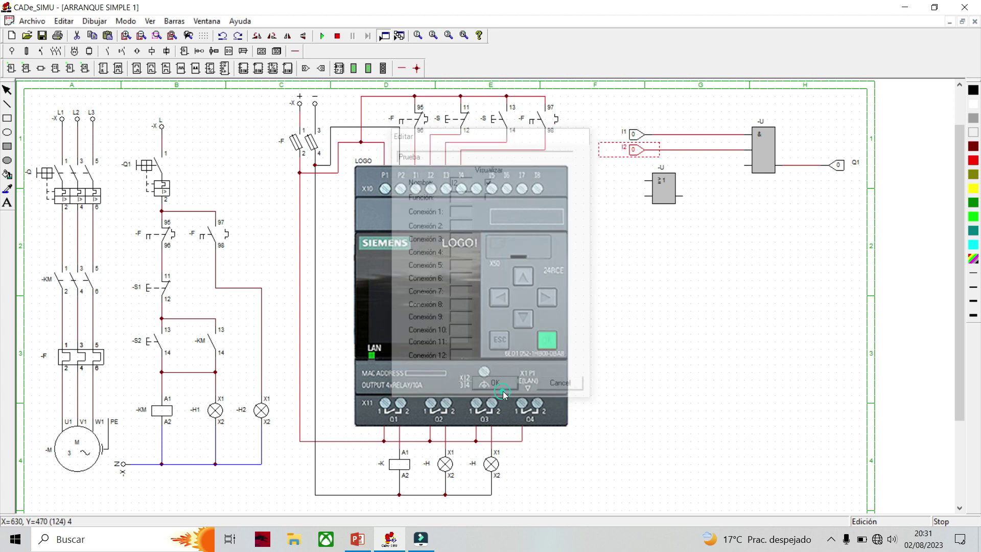
click(649, 288)
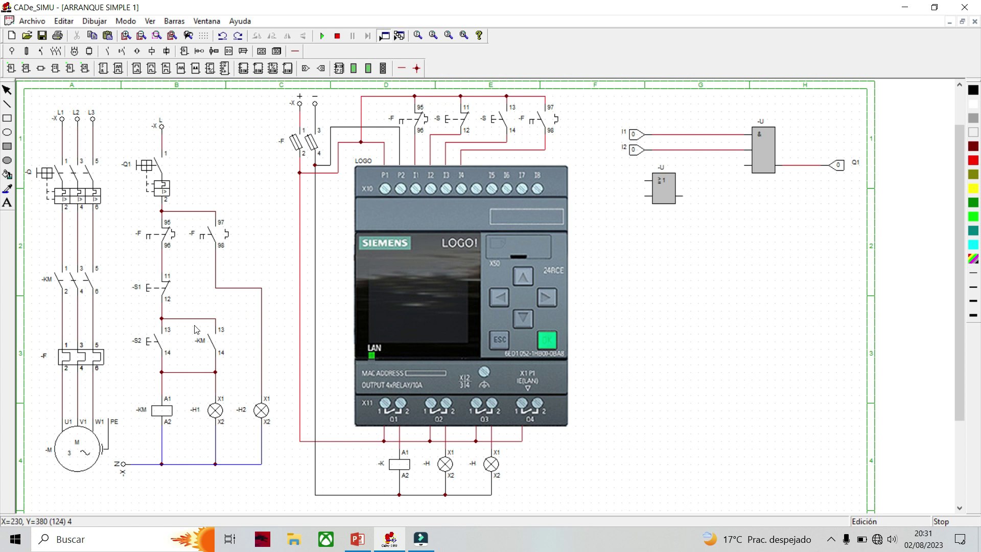
- Wire the OR gate's output to the third input of the AND gate
click(402, 68)
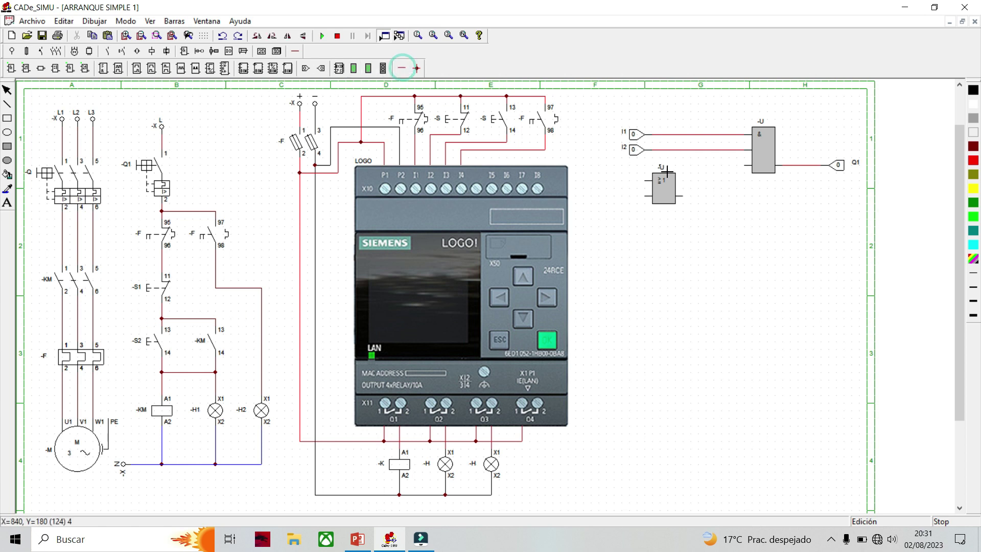
click(687, 197)
click(750, 169)
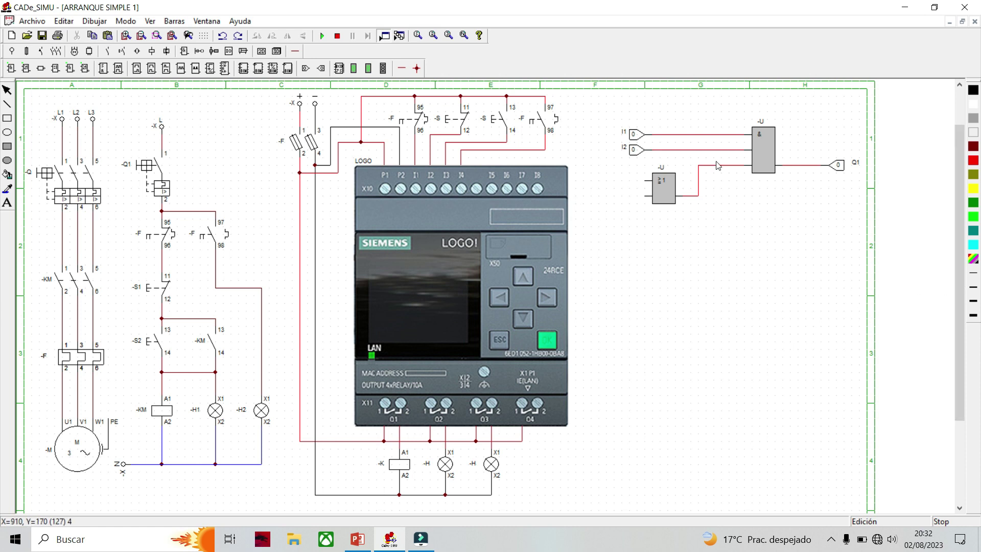
- Place an input connector at the OR gate's upper input and name it I3
click(305, 68)
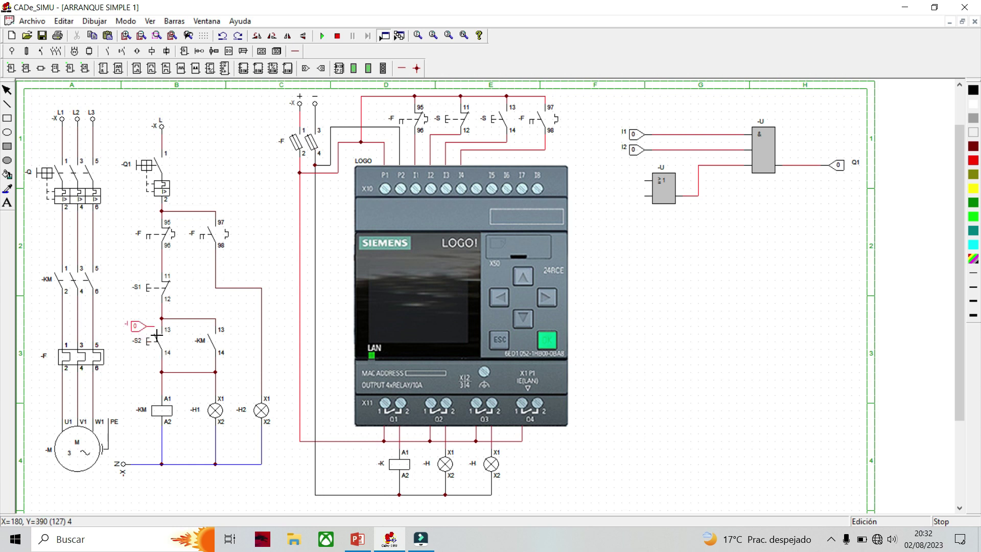
click(622, 182)
double_click(605, 181)
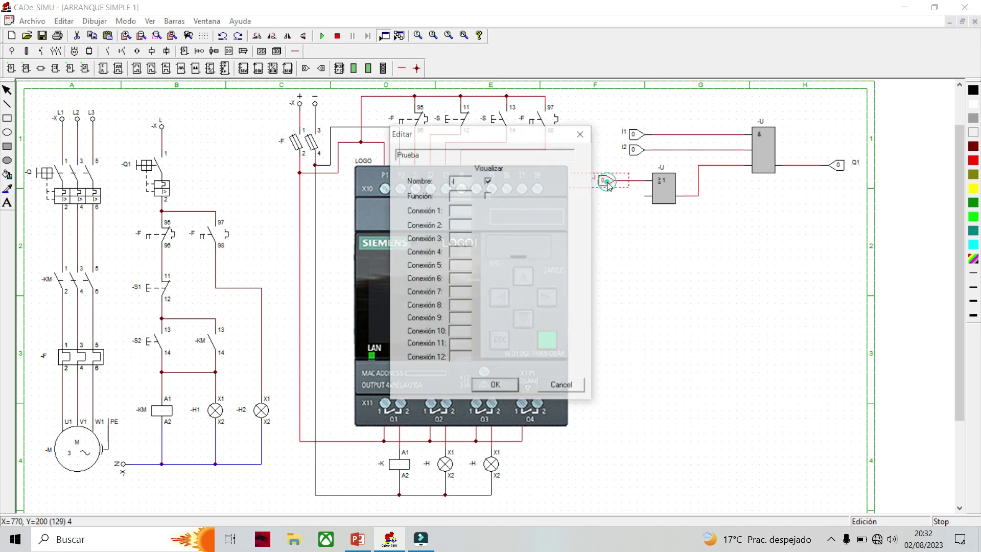
double_click(463, 180)
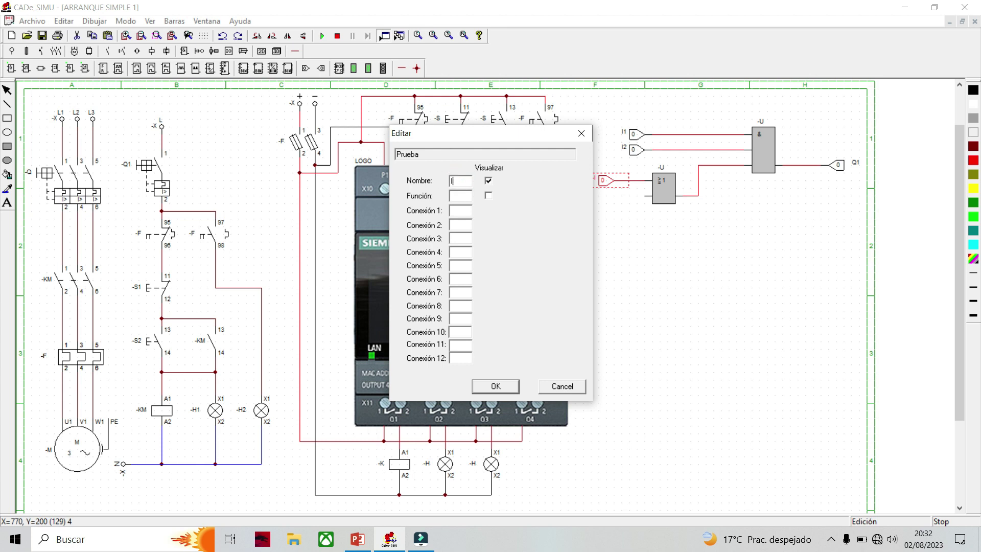
click(495, 386)
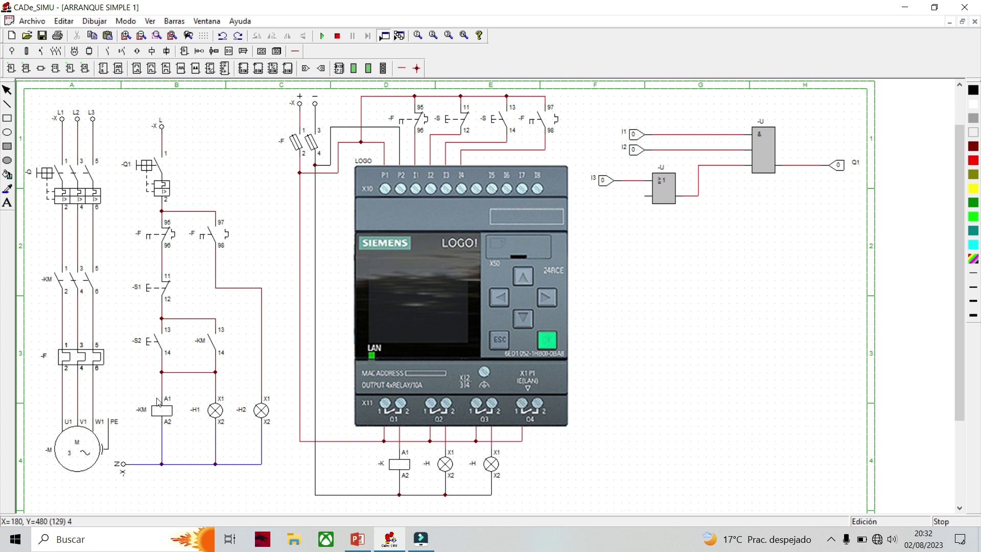
- Wire a feedback loop from the OR gate's lower input, passing beneath the gate, to the line between the AND gate and Q1
click(404, 68)
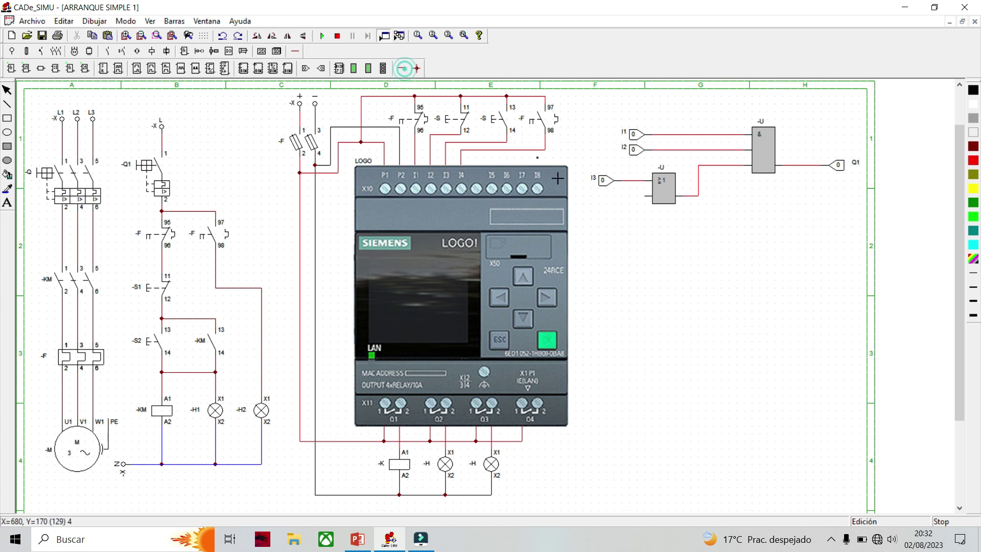
click(647, 197)
click(627, 228)
key(Escape)
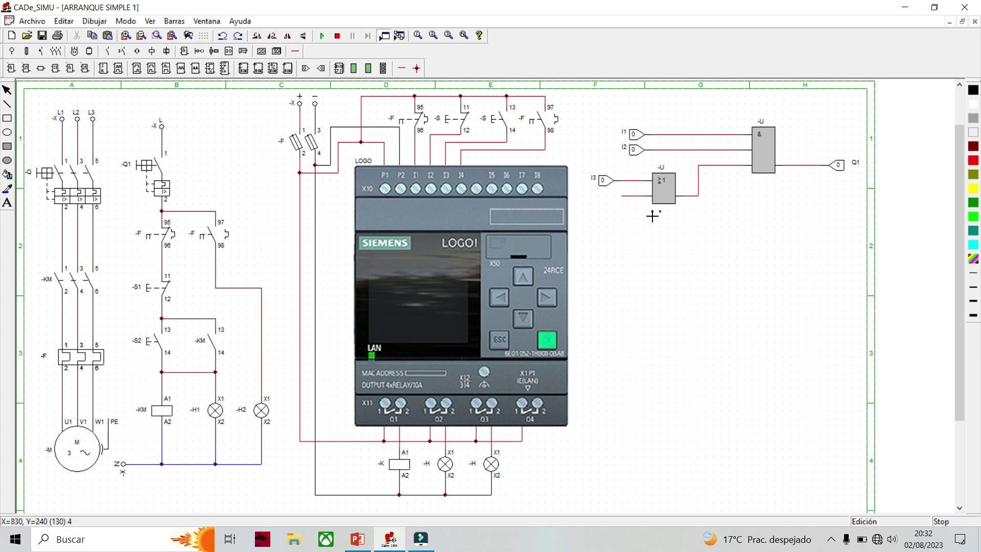
click(626, 202)
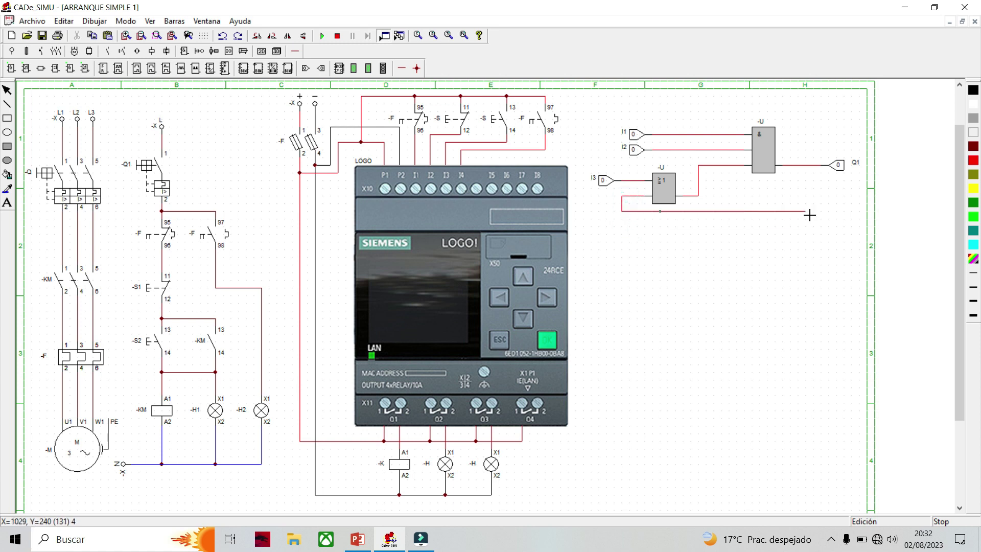
click(806, 212)
click(806, 166)
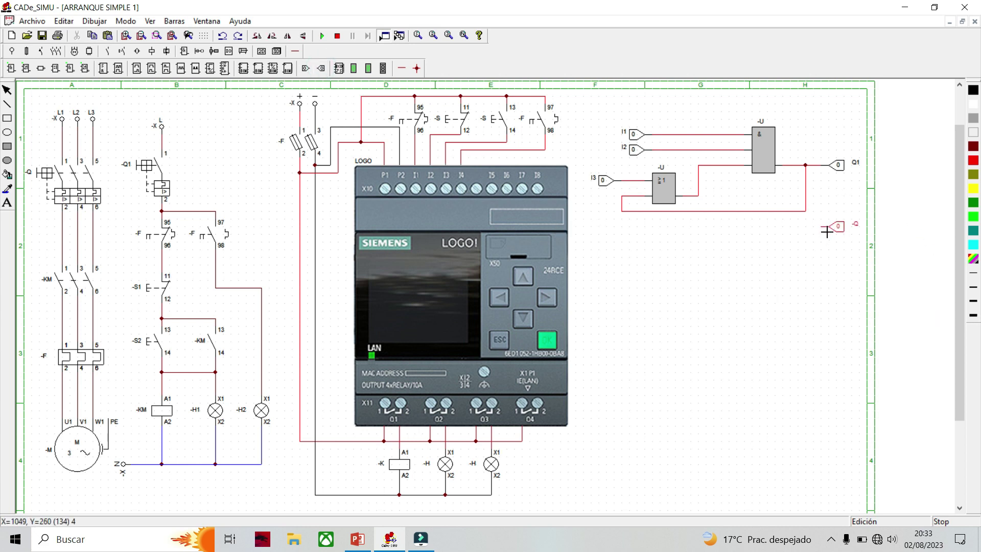
- Place a second output connector below Q1 and name it Q2
click(827, 231)
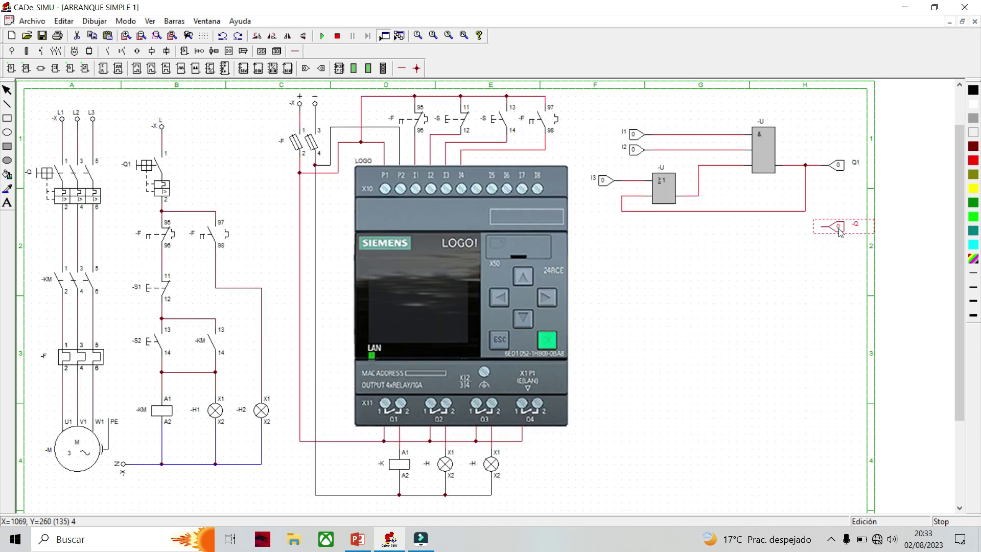
double_click(832, 227)
double_click(452, 181)
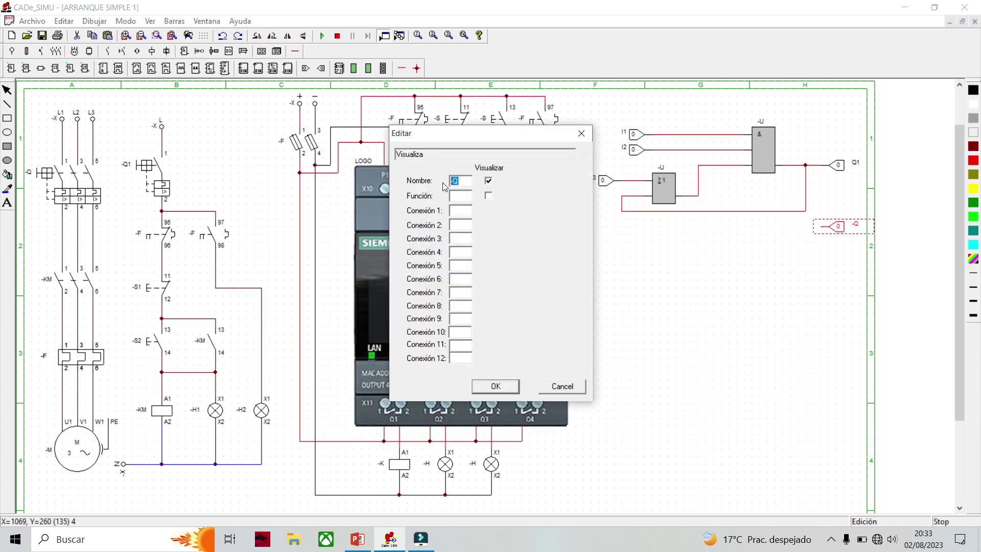
text(Q2)
click(502, 388)
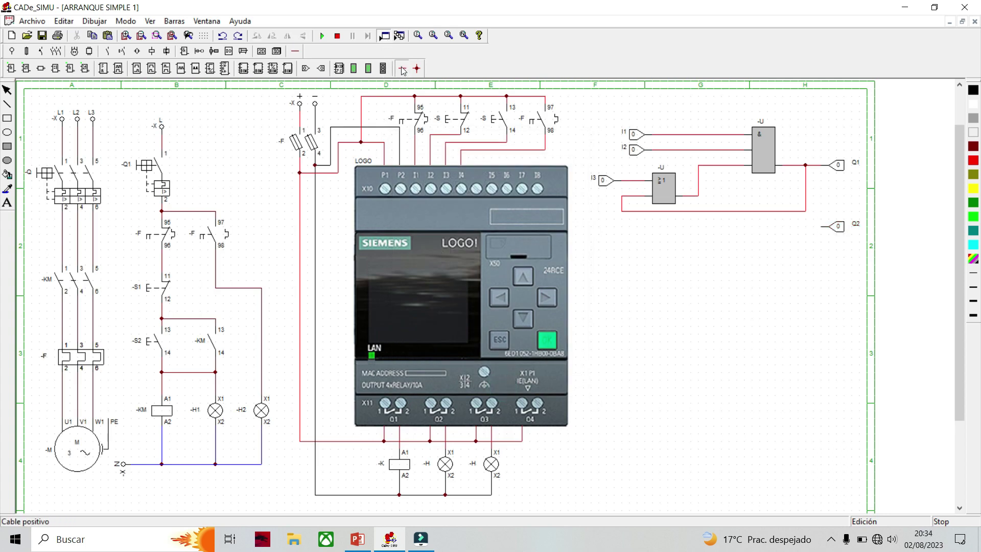
- Wire Q2 to the corner of the feedback loop and add a connection node at that junction
drag(823, 227, 805, 211)
click(421, 71)
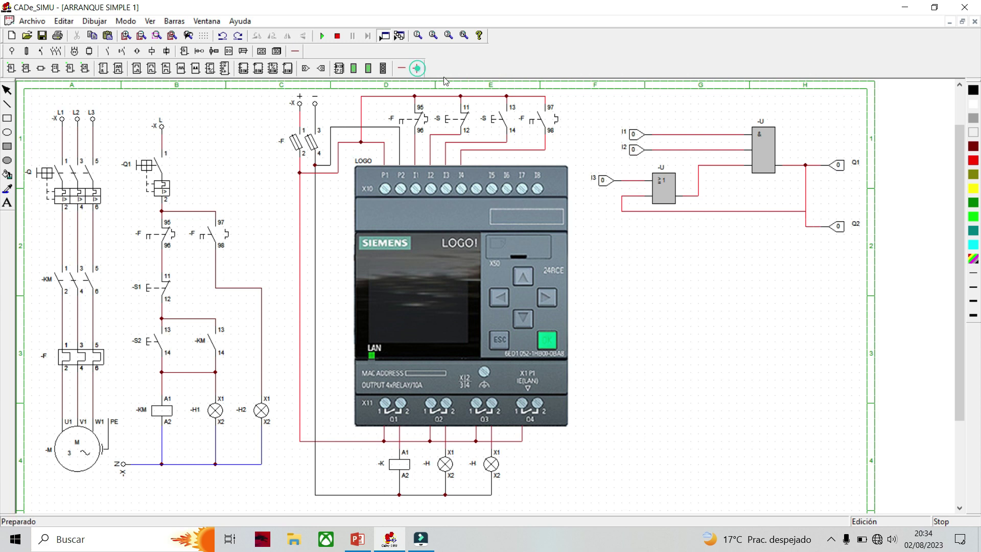
click(805, 212)
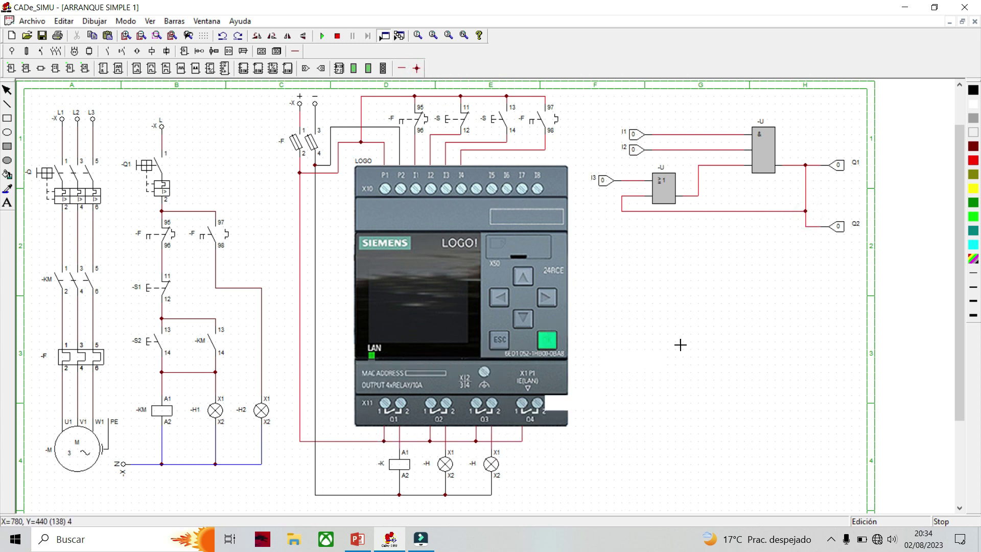
- Place a third output connector below Q2 and name it Q3
click(829, 274)
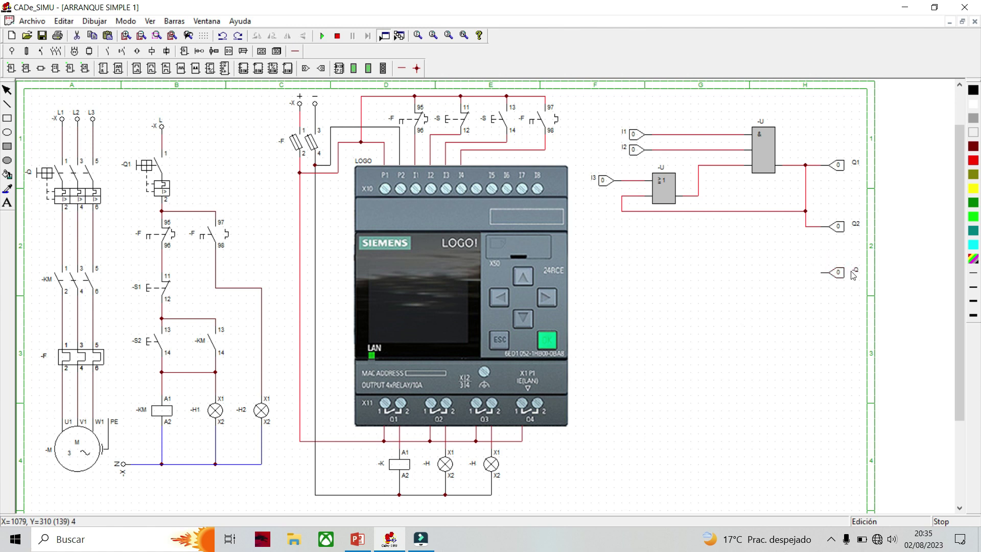
double_click(841, 276)
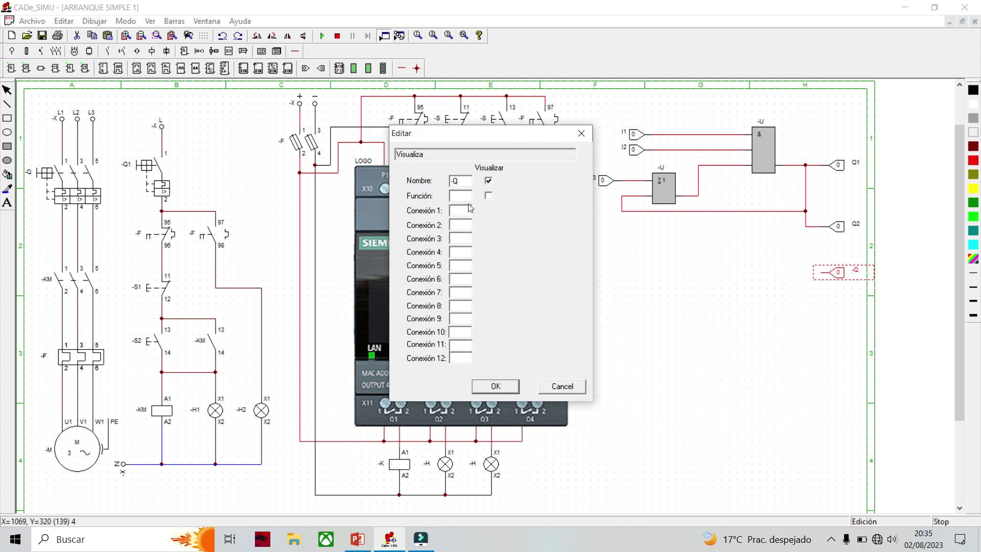
double_click(464, 181)
text(Q3)
click(495, 386)
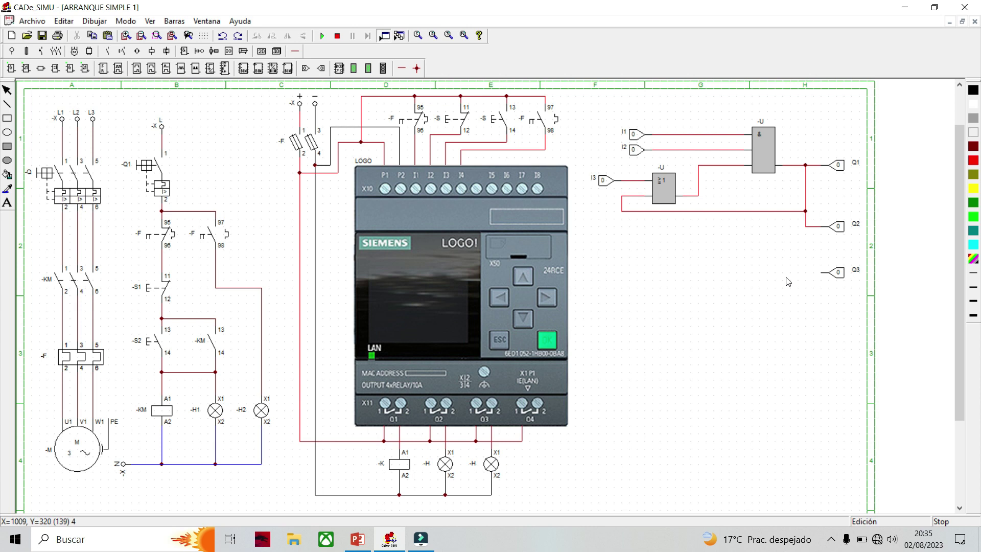
- Place a NOT gate before Q3, wire its output to Q3 and connect its input to the I1 line with a node
click(739, 272)
click(402, 67)
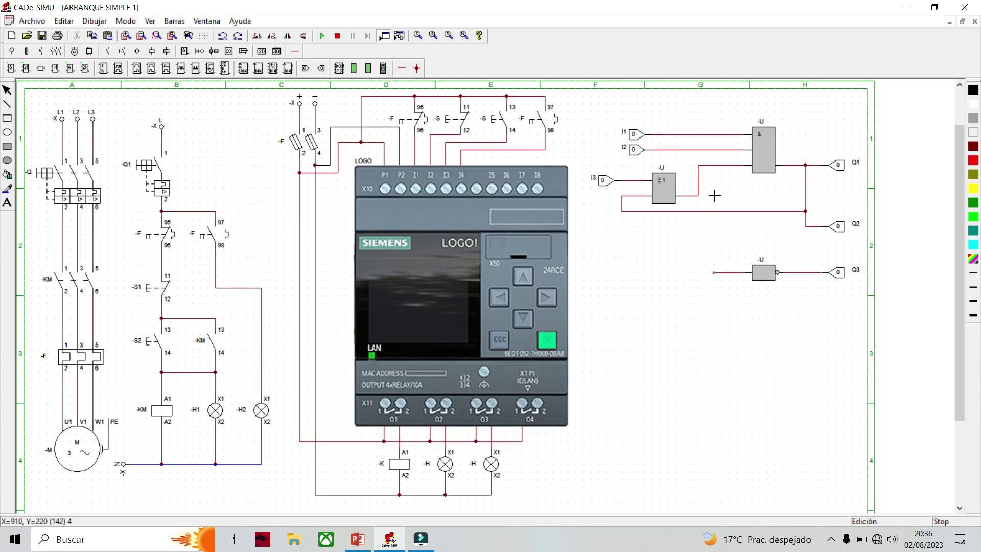
drag(714, 195, 704, 262)
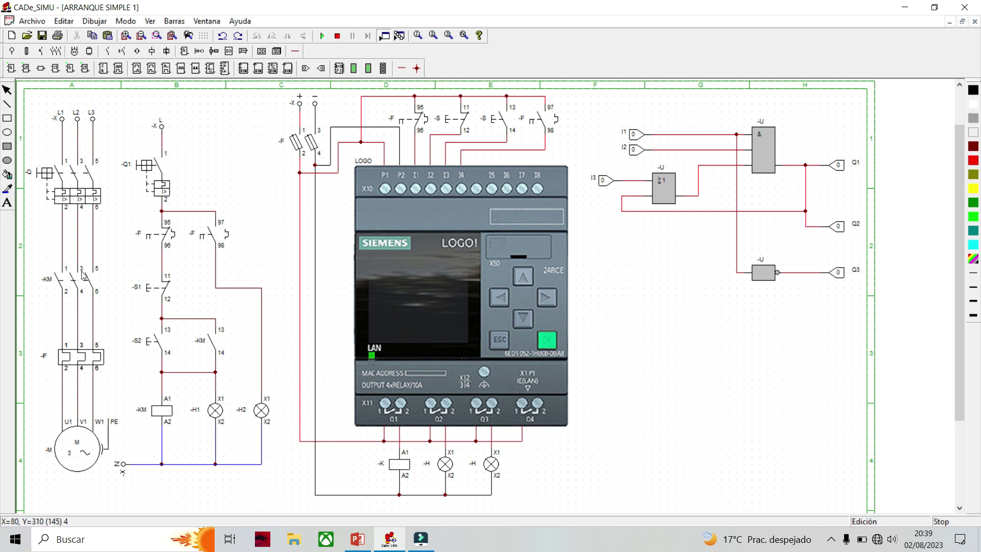
- Rename the contactor coil on LOGO! output Q1 to -KM
double_click(401, 464)
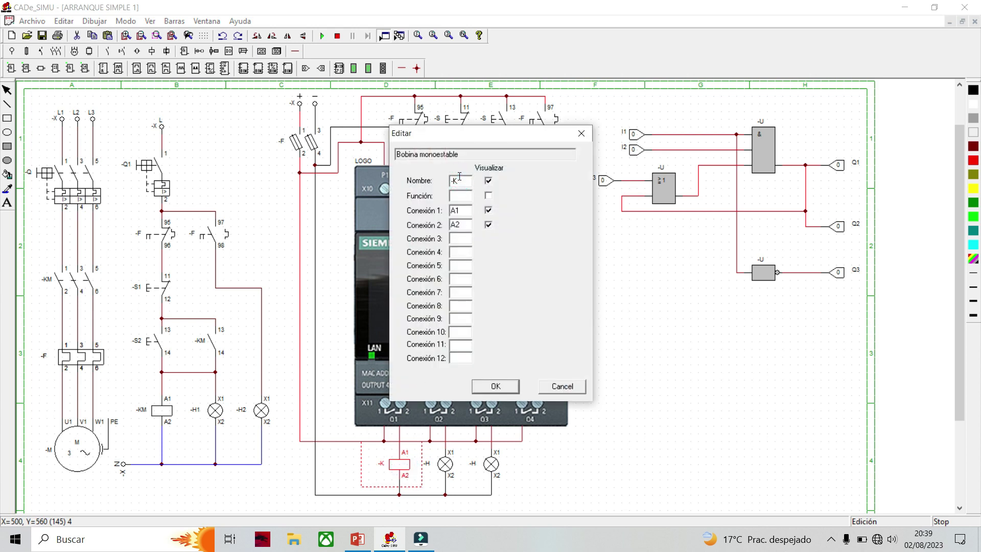
text(M)
click(488, 387)
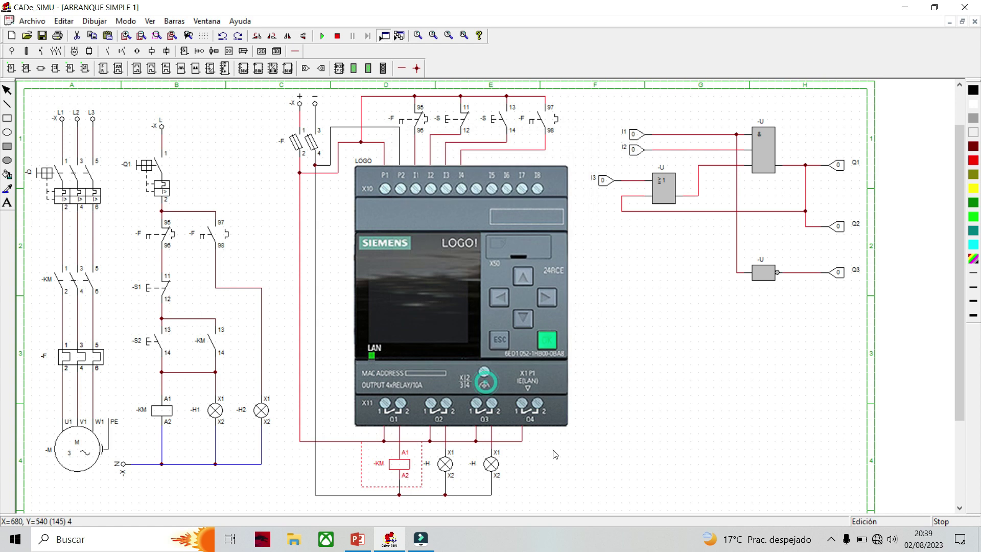
- Rename the lamp on LOGO! output Q2 to H2
double_click(445, 465)
click(464, 208)
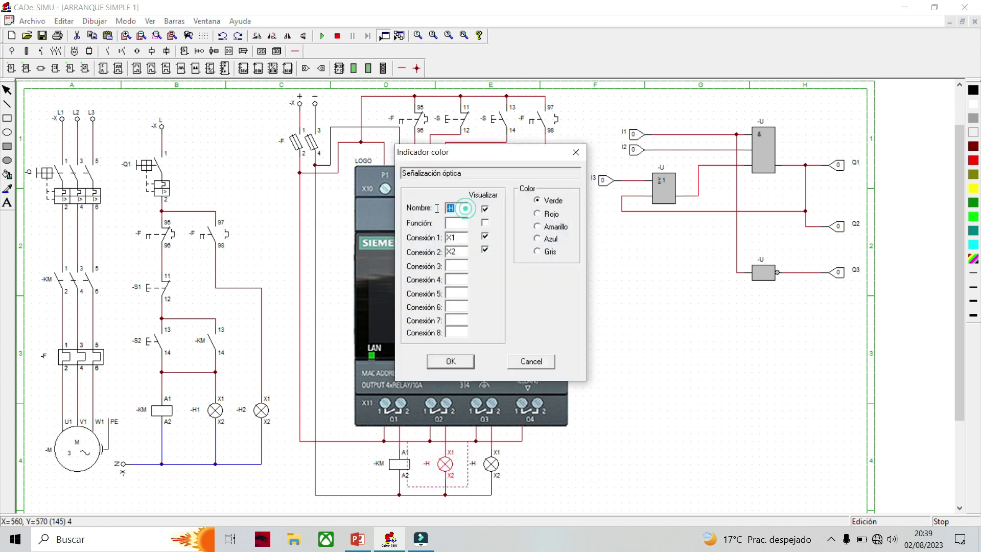
text(H)
click(468, 362)
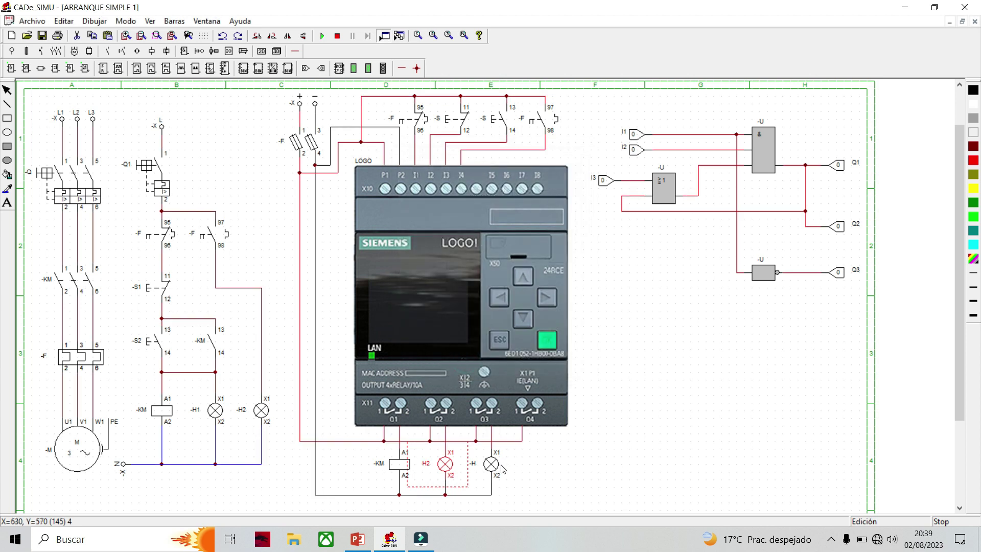
- Rename the lamp on LOGO! output Q2 to H3 and the lamp on output Q3 to H4
double_click(445, 464)
drag(458, 208, 443, 210)
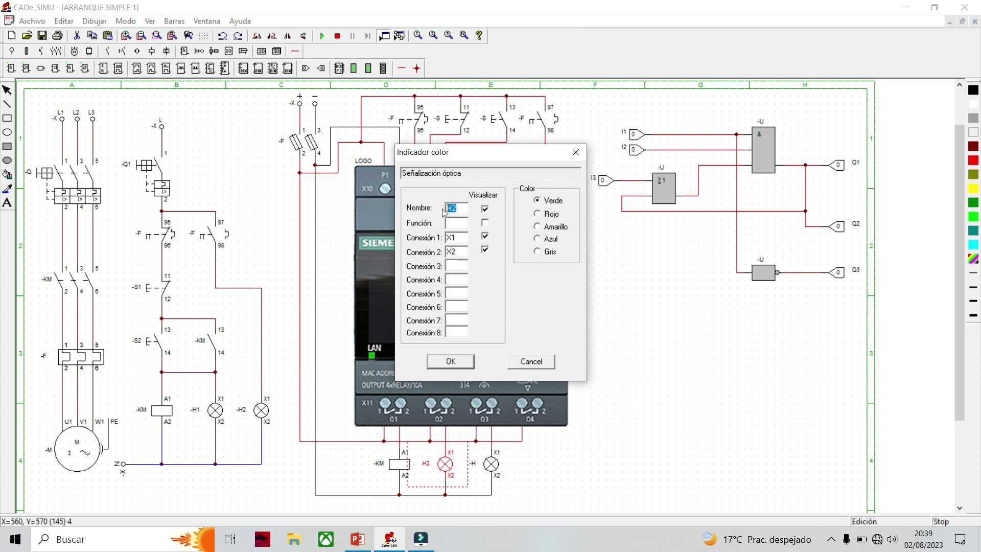
text(H)
click(460, 363)
double_click(493, 472)
drag(460, 212, 428, 209)
text(H)
key(Return)
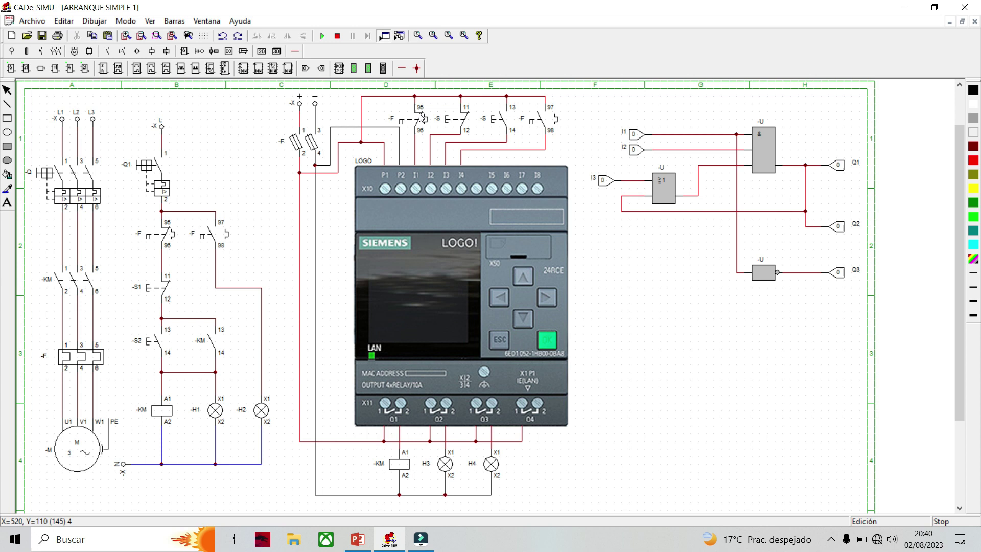
- Rename the normally closed pushbutton above the LOGO! to S4 and the normally open pushbutton beside it to S5
double_click(463, 123)
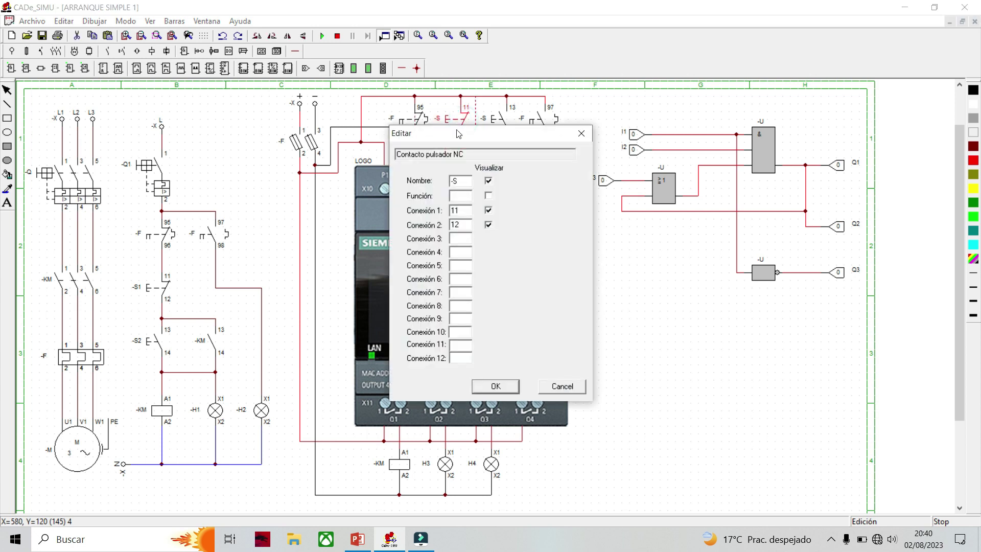
drag(462, 179, 442, 182)
text(S4)
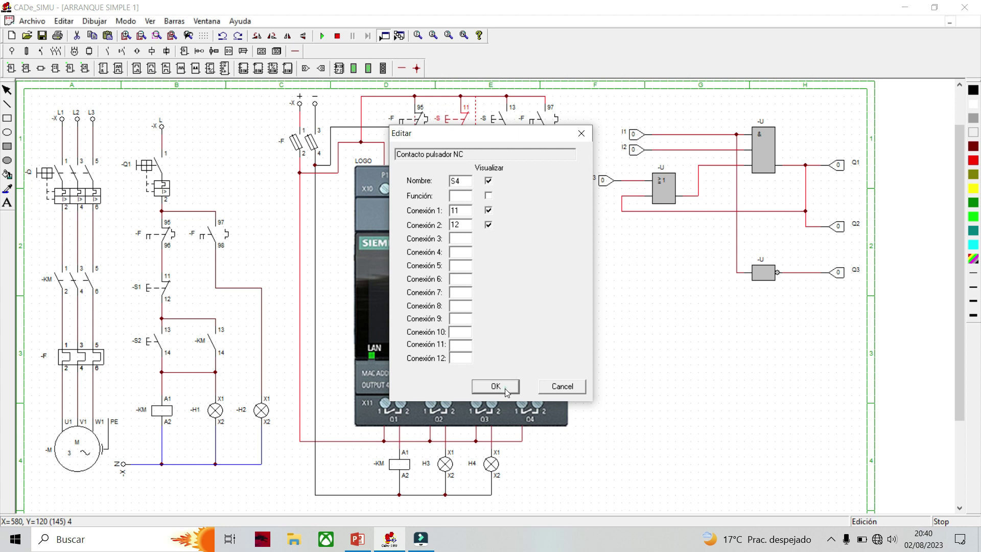
click(504, 387)
double_click(496, 126)
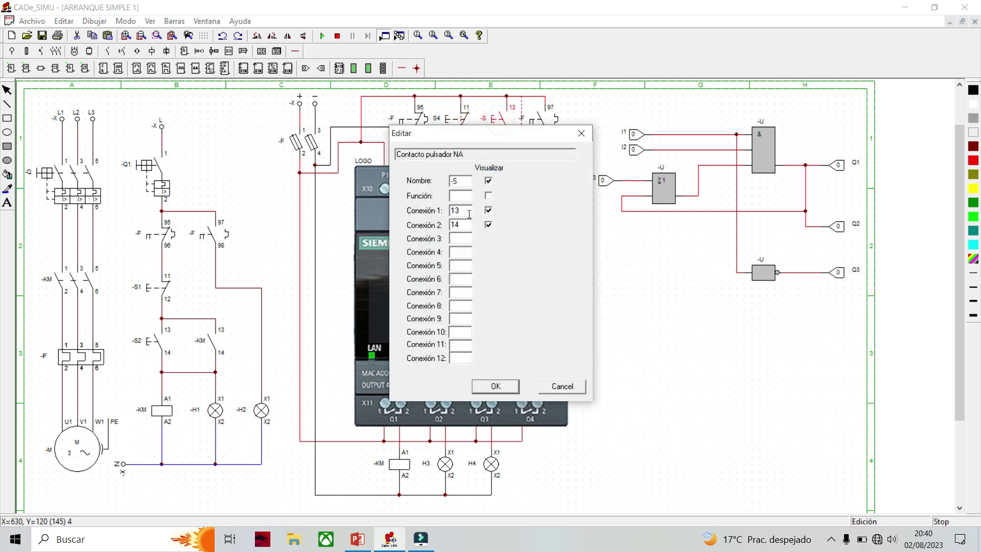
drag(470, 181, 439, 183)
text(S5)
click(484, 385)
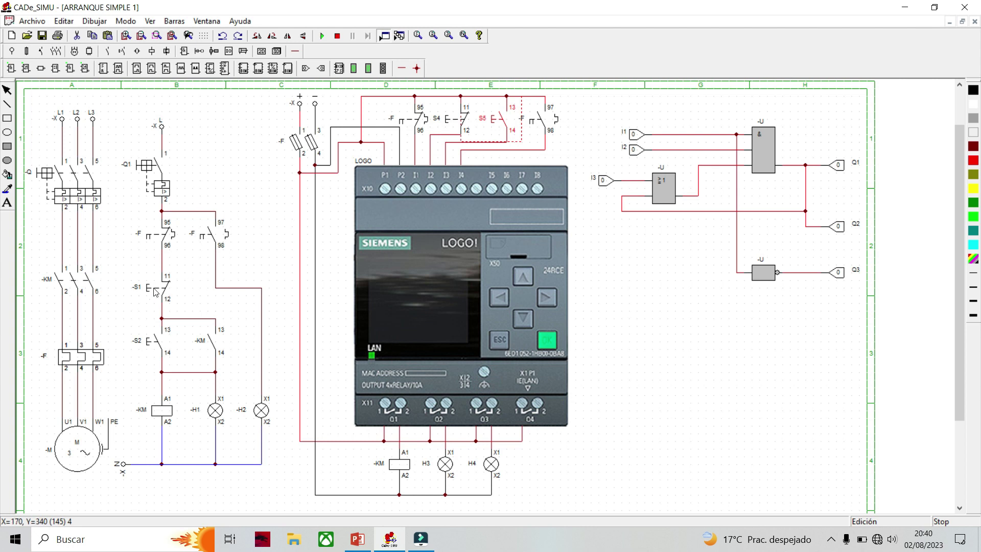
- Rename the two-pole disconnector on the LOGO! supply to -F4
click(638, 340)
double_click(312, 148)
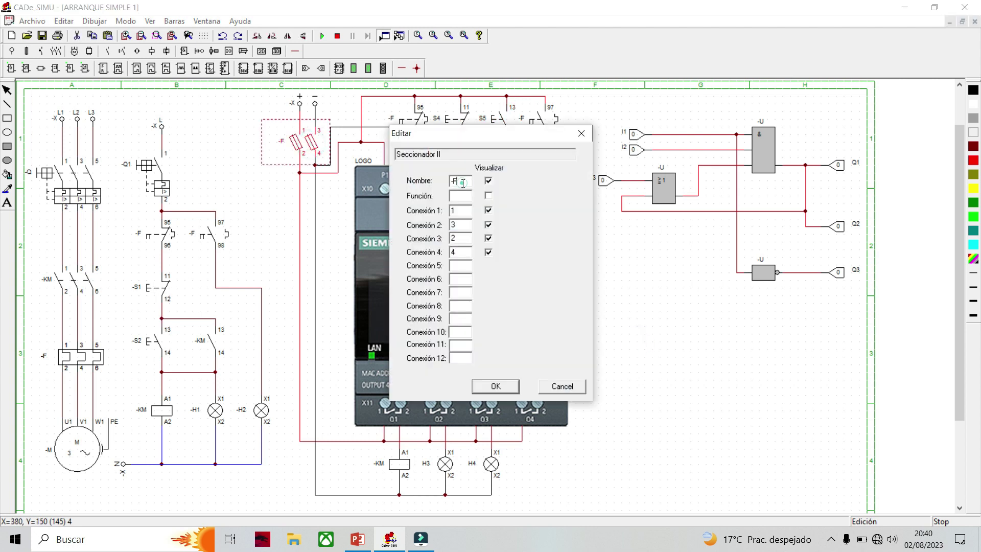
click(499, 388)
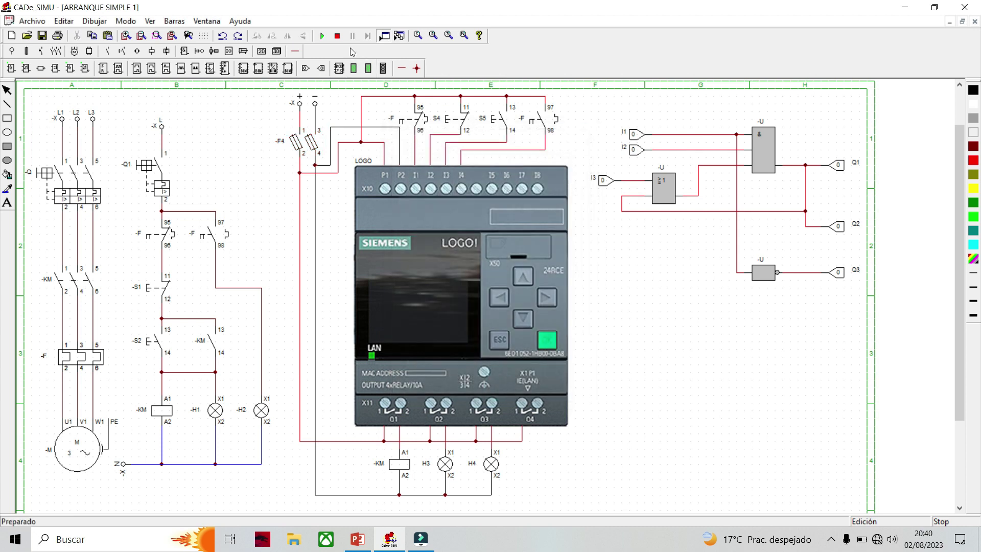
- Run the simulation and close breakers Q and Q1 and disconnector F4
click(322, 35)
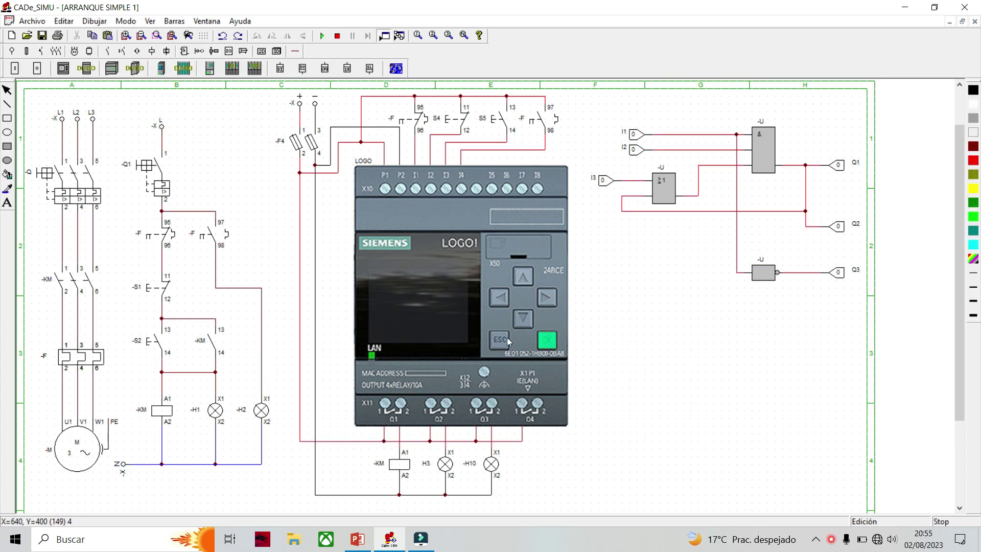
click(322, 35)
click(45, 173)
click(144, 165)
click(304, 143)
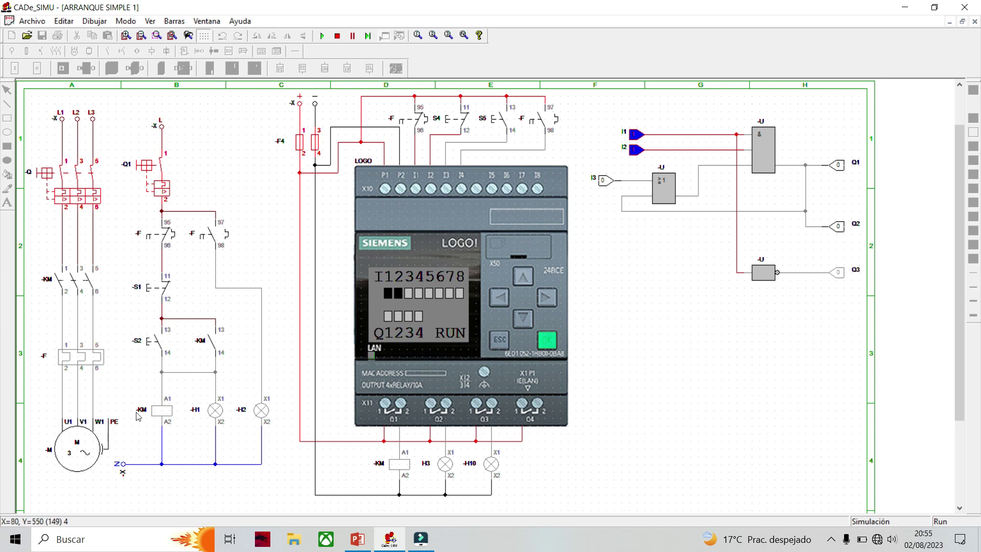
- Test the LOGO! control with start button S5, stop button S4, input I3 and an overload relay trip, and end the simulation
click(506, 122)
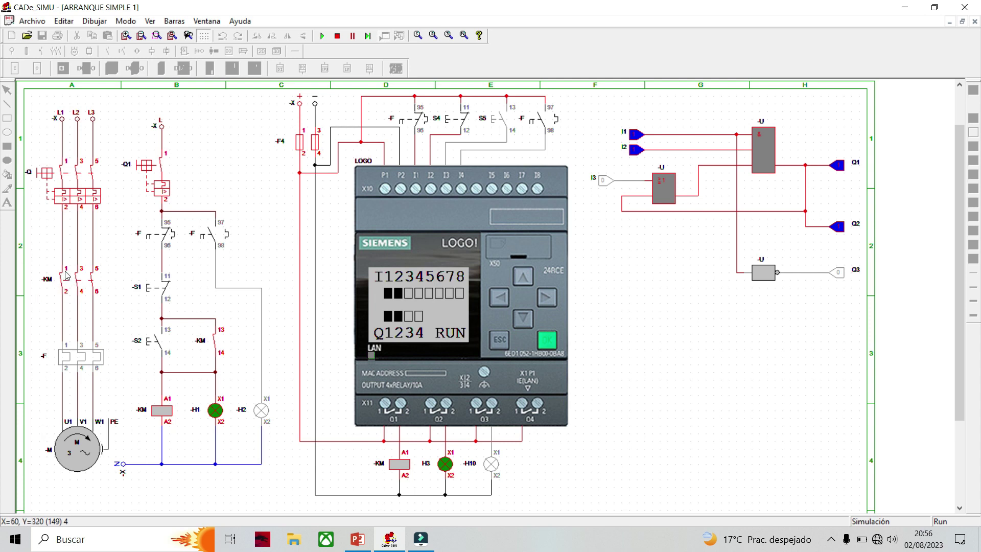
click(463, 121)
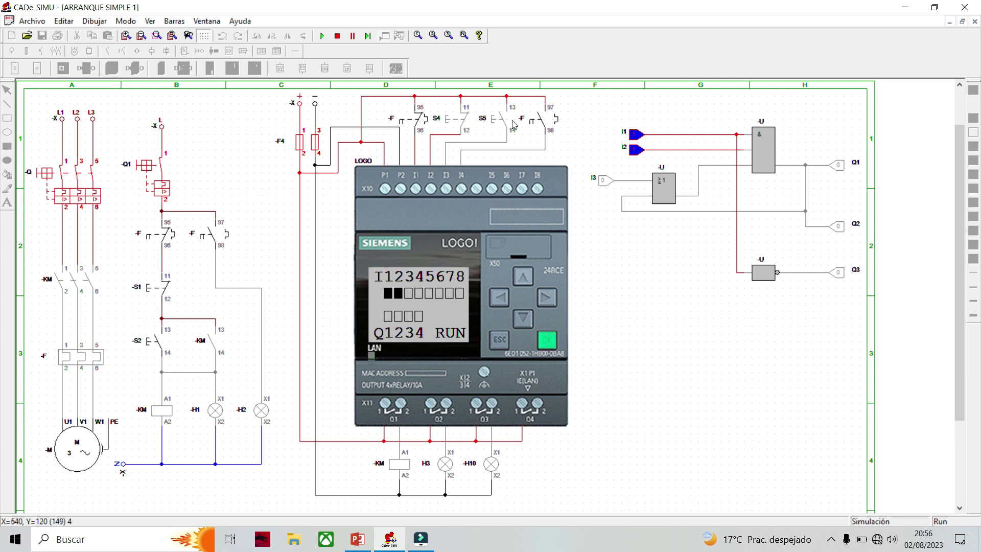
click(603, 181)
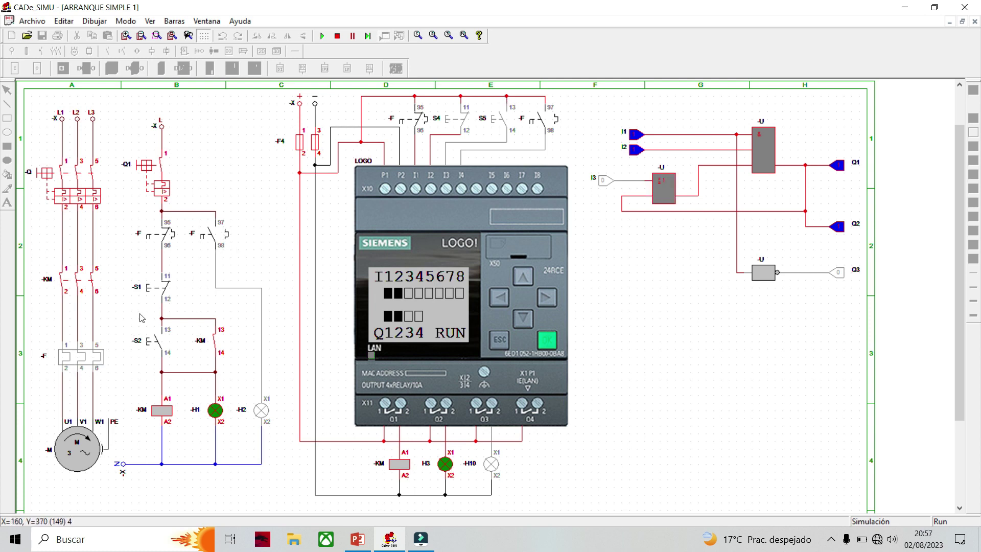
click(95, 356)
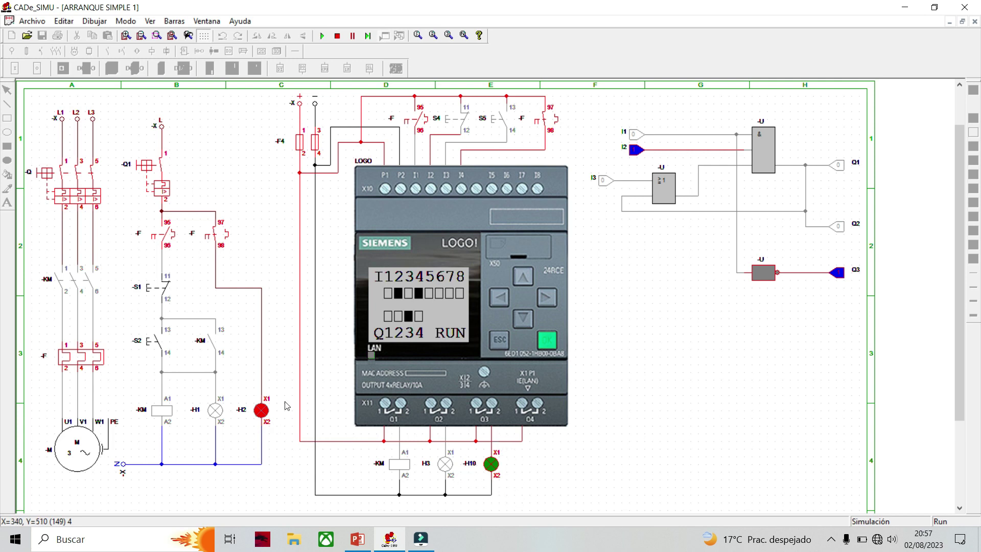
click(336, 35)
- Switch to PowerPoint to review the slide comparing FUP and KOP programming, and return to CADe_SIMU
click(357, 538)
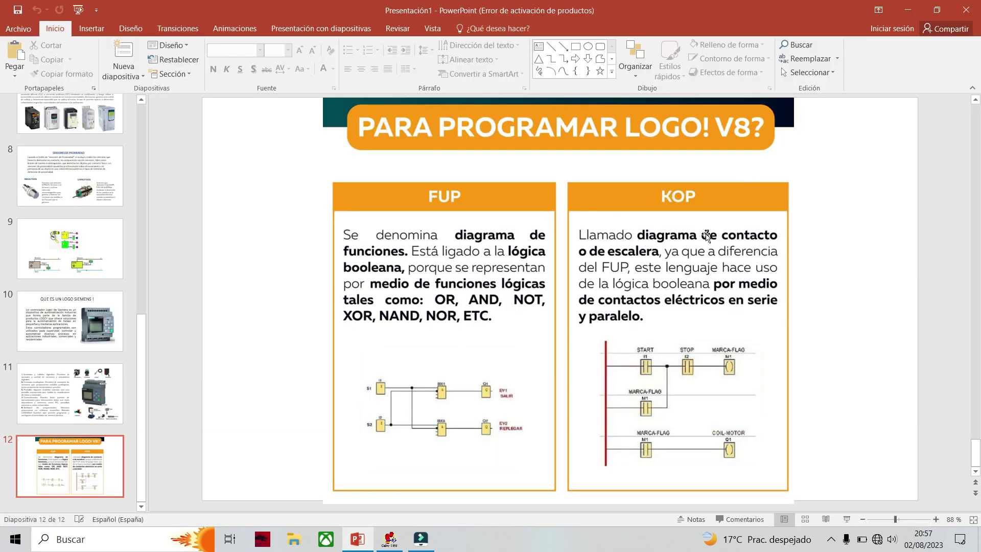
click(908, 10)
- Place a positive and a negative KOP supply terminal at opposite ends of the empty area below the FUP diagram
click(294, 50)
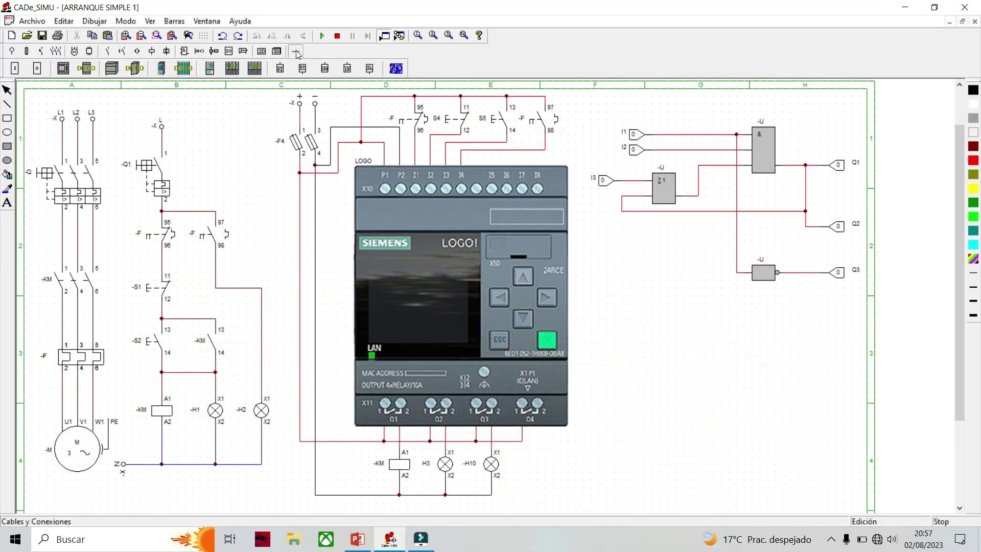
click(228, 51)
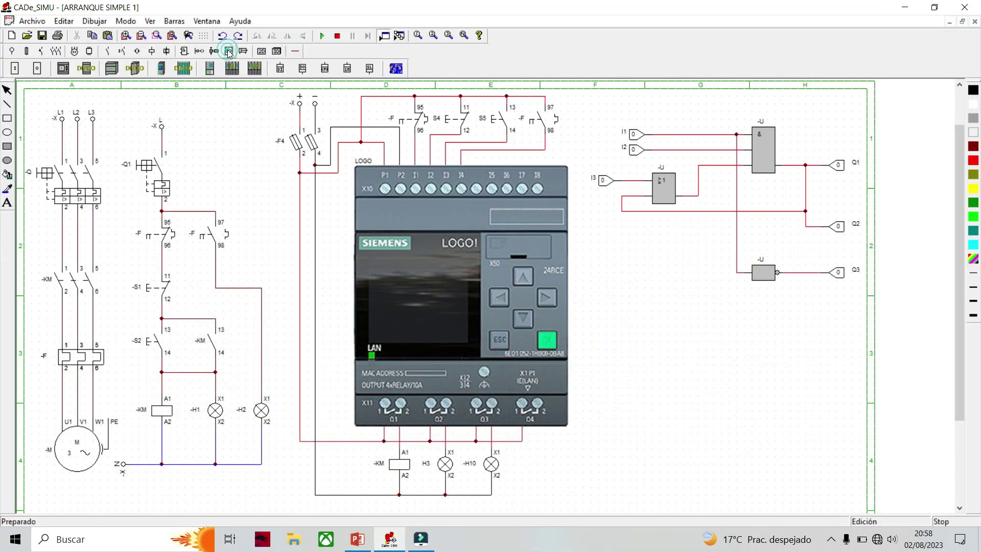
click(188, 52)
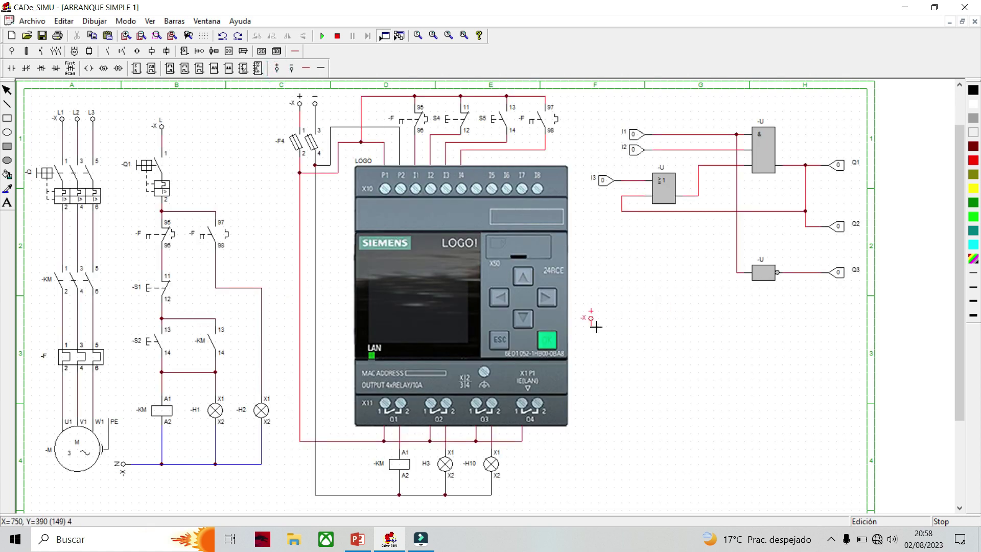
click(595, 326)
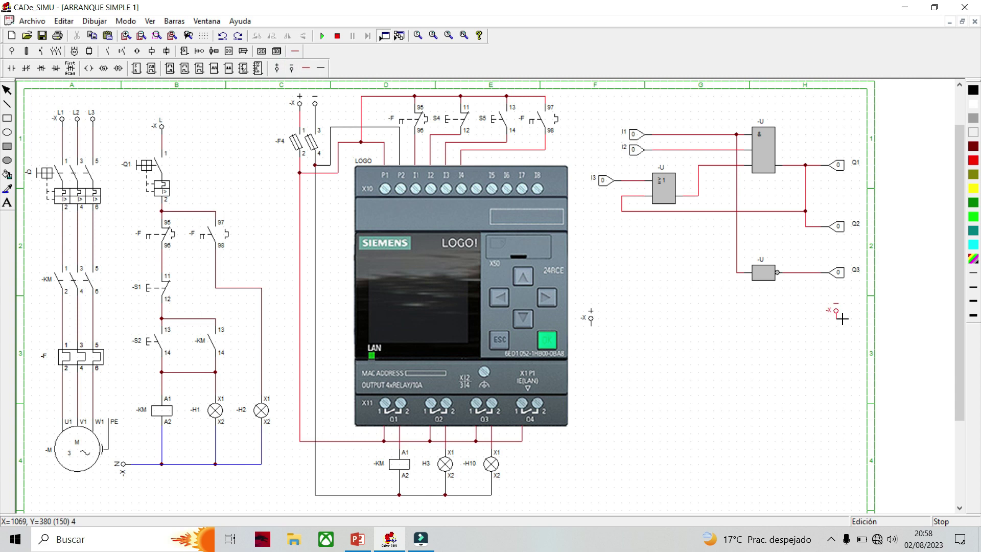
click(851, 318)
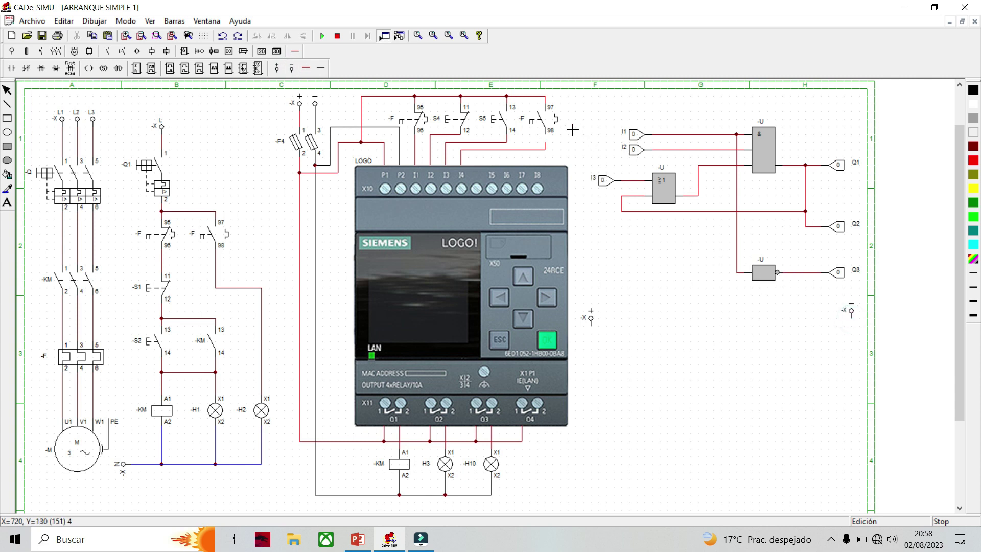
- Draw vertical ladder rails down from the positive and the negative supply terminals
click(306, 68)
drag(591, 327, 599, 489)
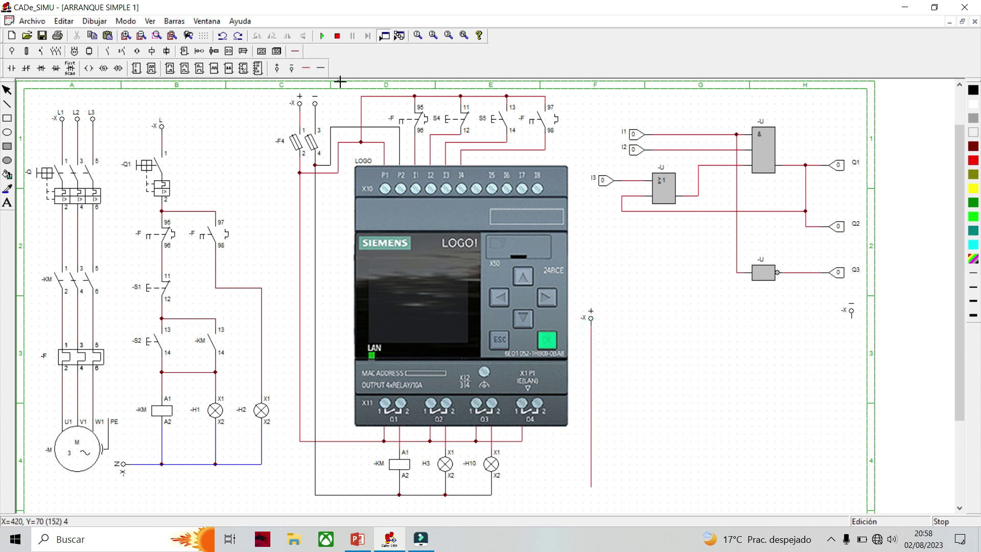
click(321, 68)
drag(851, 319, 862, 480)
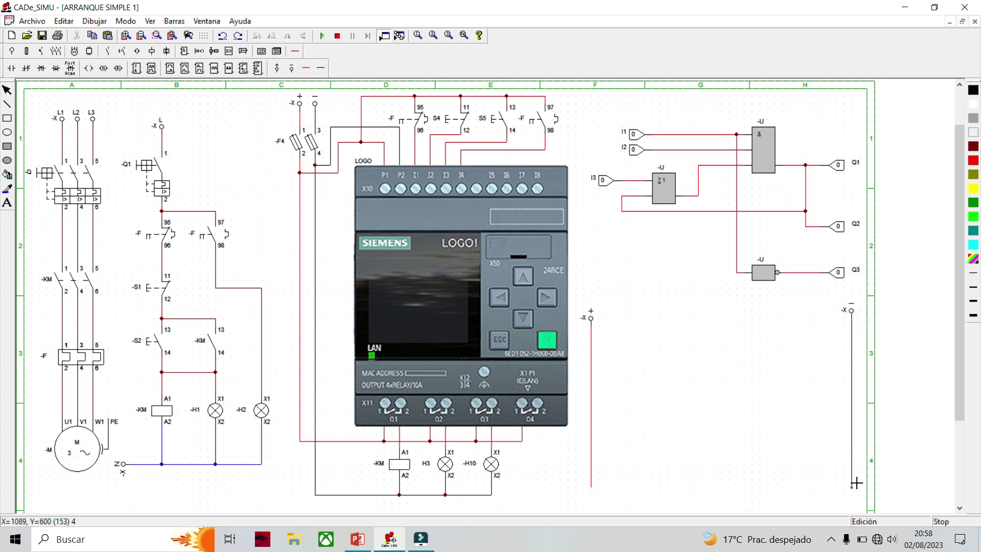
- Place three normally open KOP contacts in a row and a coil at the end of the first rung
click(11, 68)
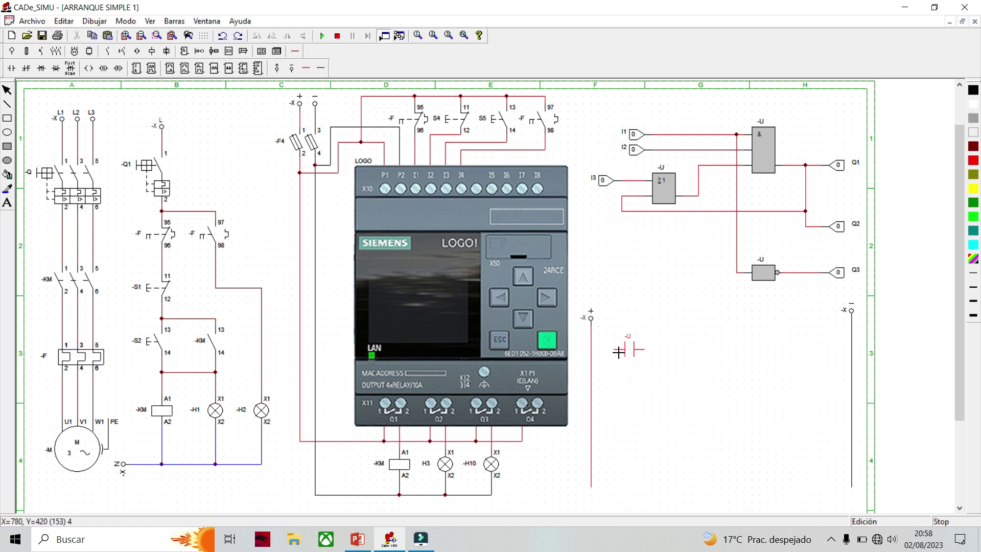
click(614, 349)
click(666, 350)
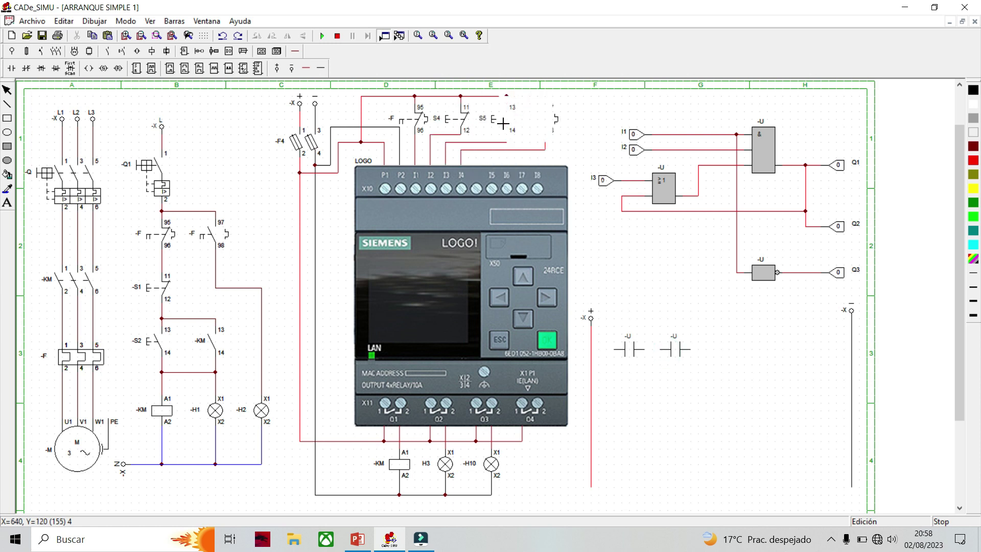
click(718, 352)
key(Escape)
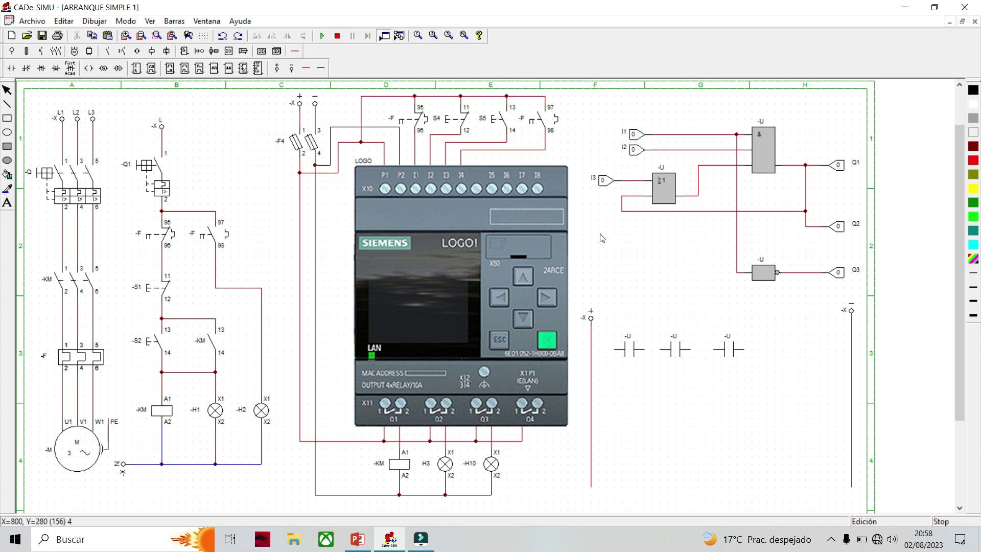
click(88, 69)
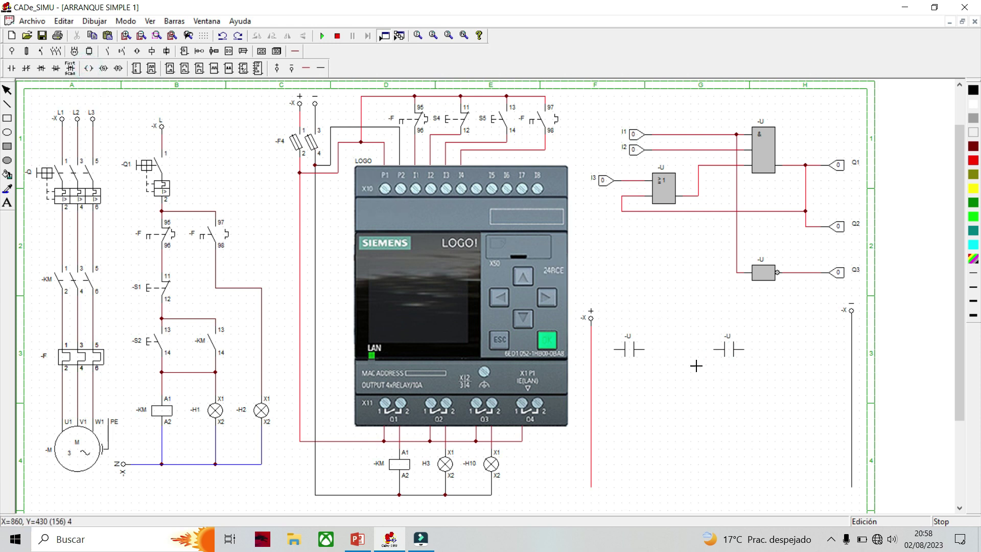
click(791, 350)
- Place a normally open contact below the first rung's third contact and another at the start of the third rung
click(12, 68)
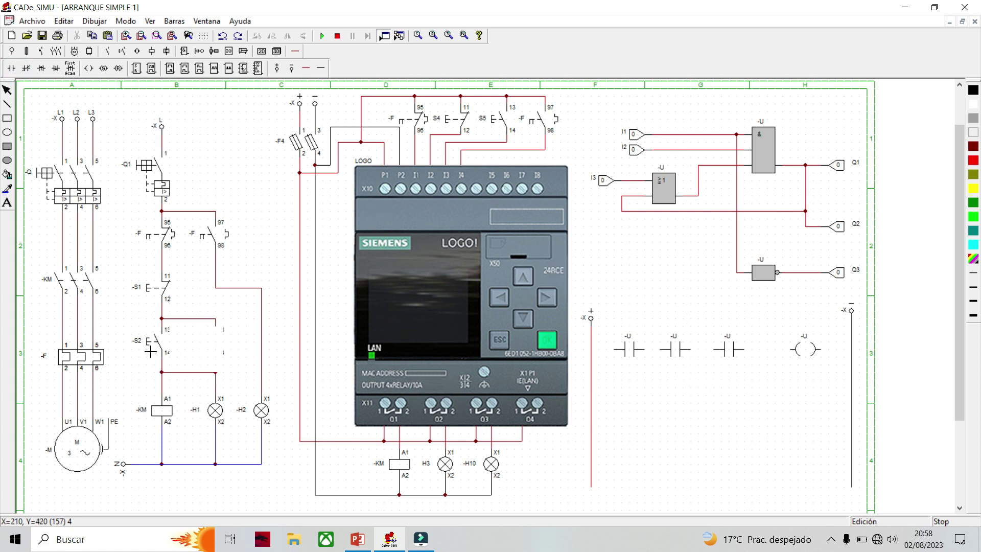
click(715, 394)
click(11, 68)
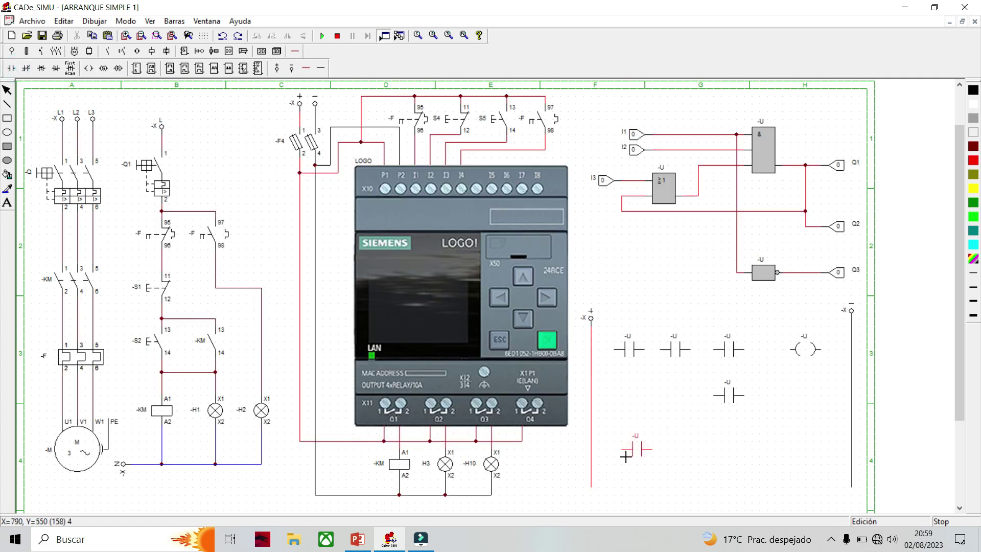
click(625, 456)
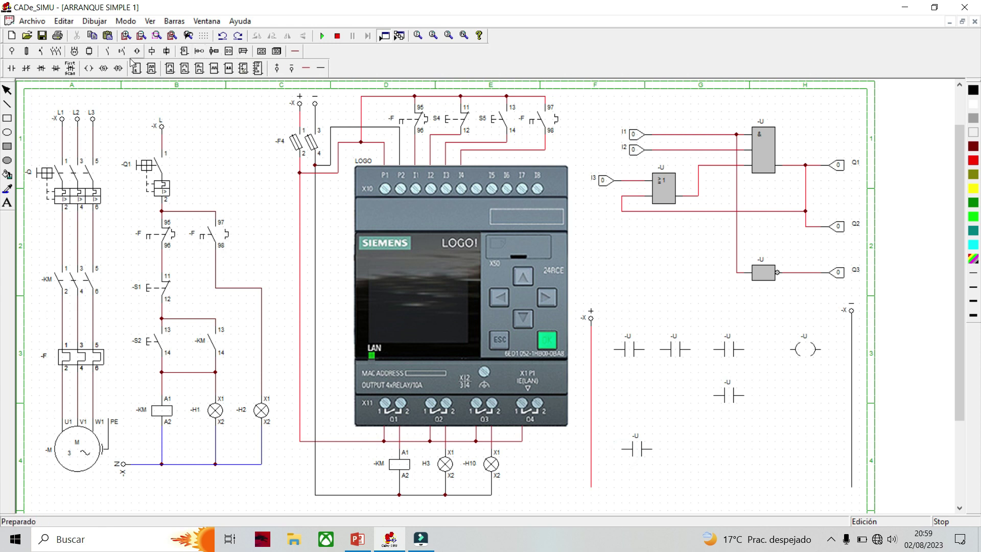
- Place two more coils below the first one, on the second and third rungs
click(88, 71)
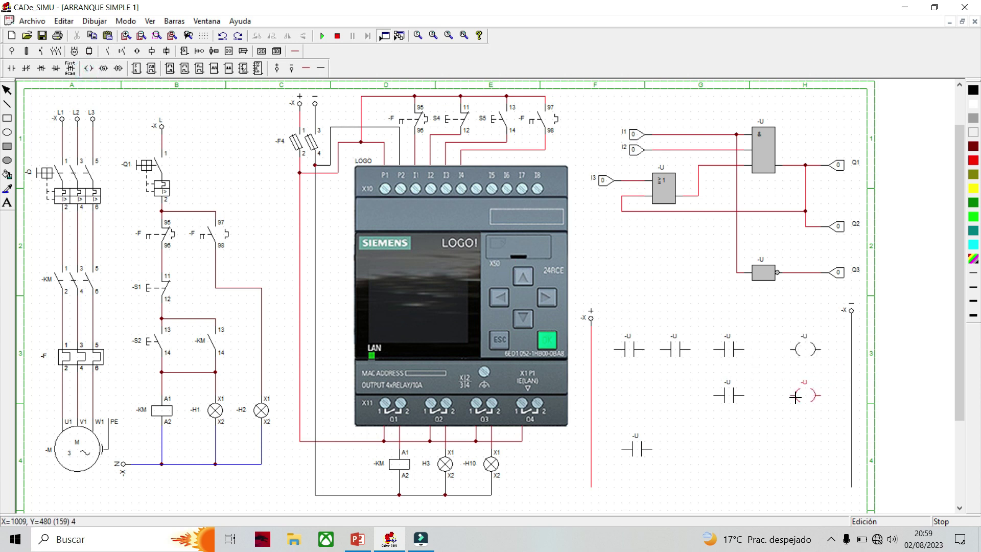
click(795, 397)
click(795, 448)
- Wire the first rung from the positive rail through its contacts to the first coil
click(303, 70)
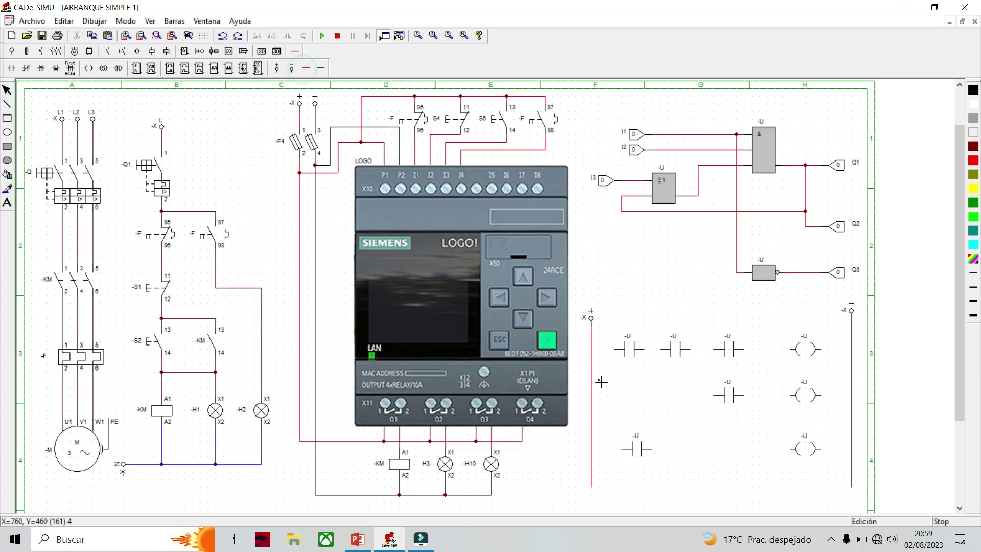
drag(591, 349, 687, 352)
drag(791, 350, 753, 351)
- Wire the second coil to the lower contact and connect that contact in parallel with the first rung's third contact
drag(792, 397, 706, 397)
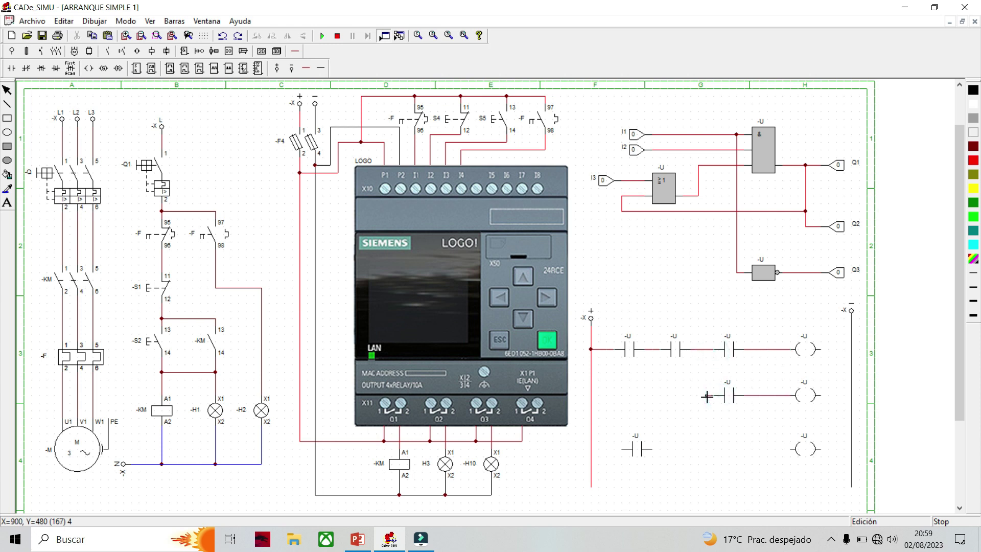
click(707, 396)
drag(767, 395, 766, 353)
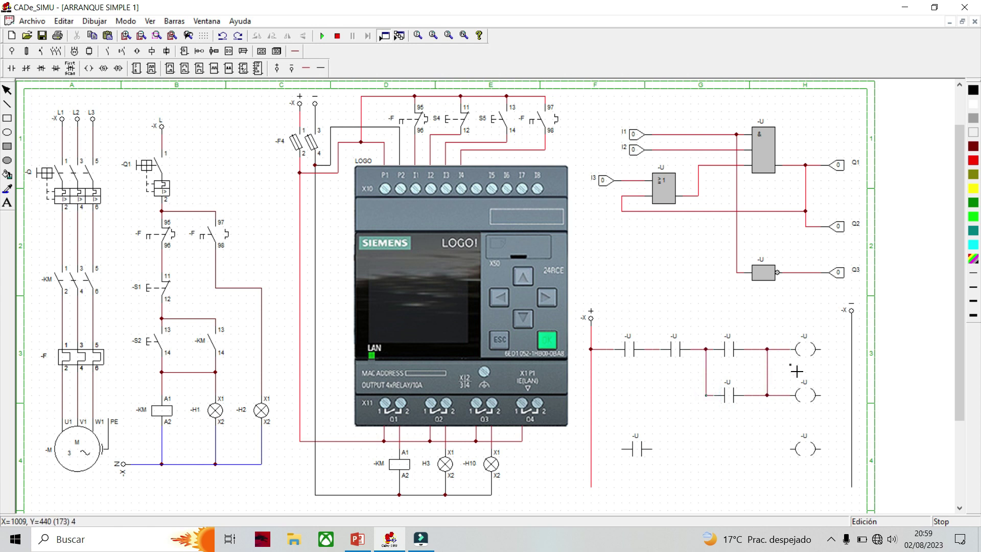
- Wire the third rung from the positive rail through its contact to its coil, and connect all three coils to the negative rail
drag(617, 451, 792, 449)
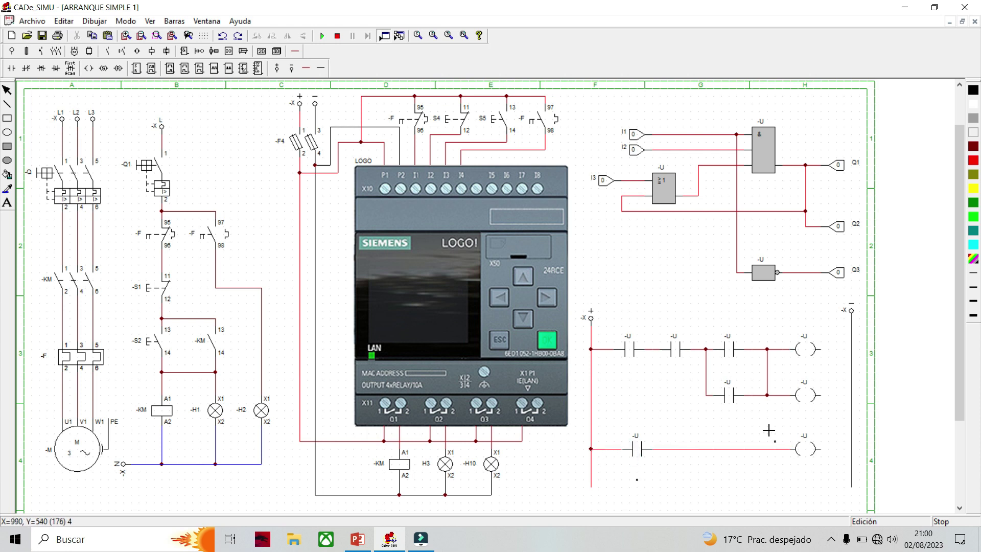
click(321, 68)
drag(837, 356, 851, 350)
drag(826, 397, 851, 395)
drag(819, 449, 850, 448)
- Name the three ladder coils Q1, Q2 and Q3 from the first rung down to the third
double_click(806, 349)
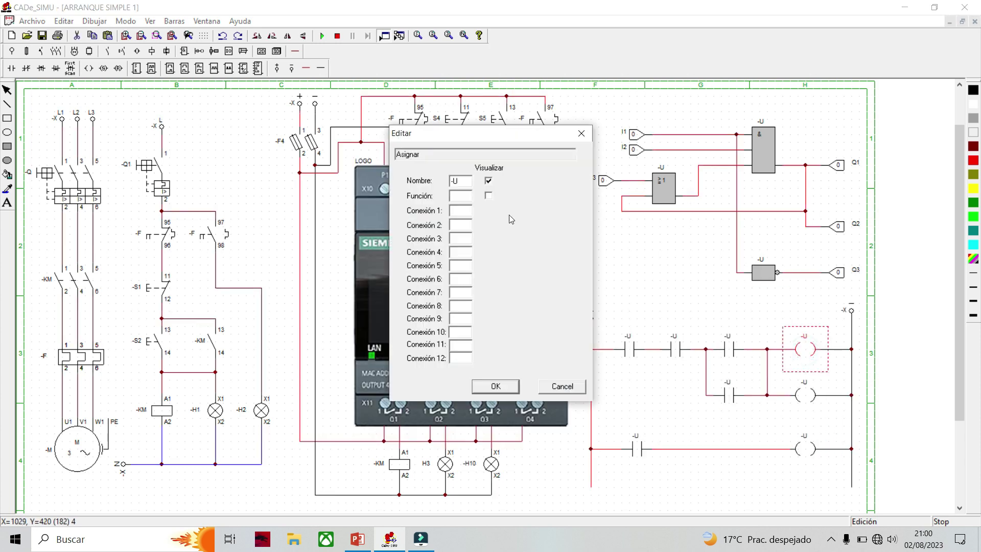
drag(464, 180, 437, 184)
text(Q1)
click(503, 388)
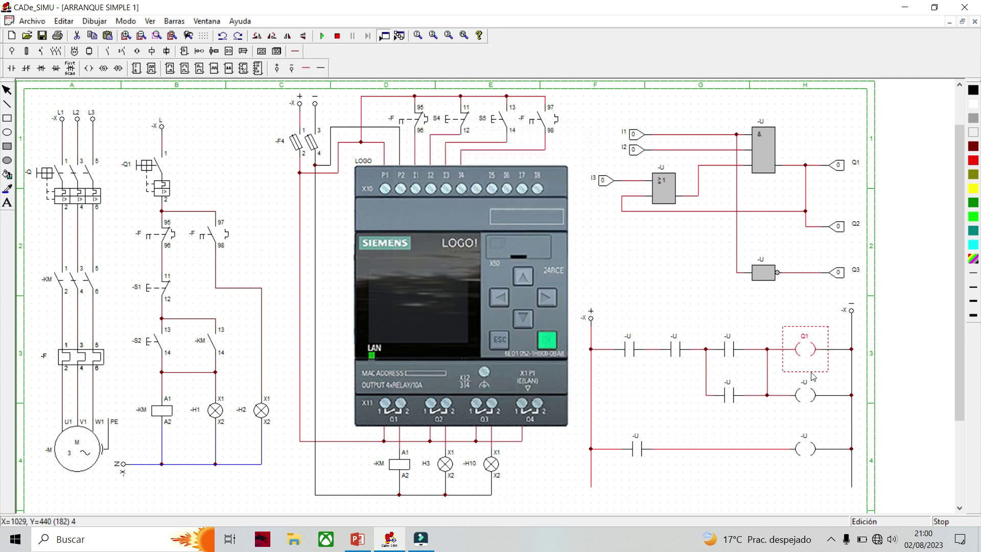
double_click(805, 395)
drag(463, 179, 442, 181)
text(Q2)
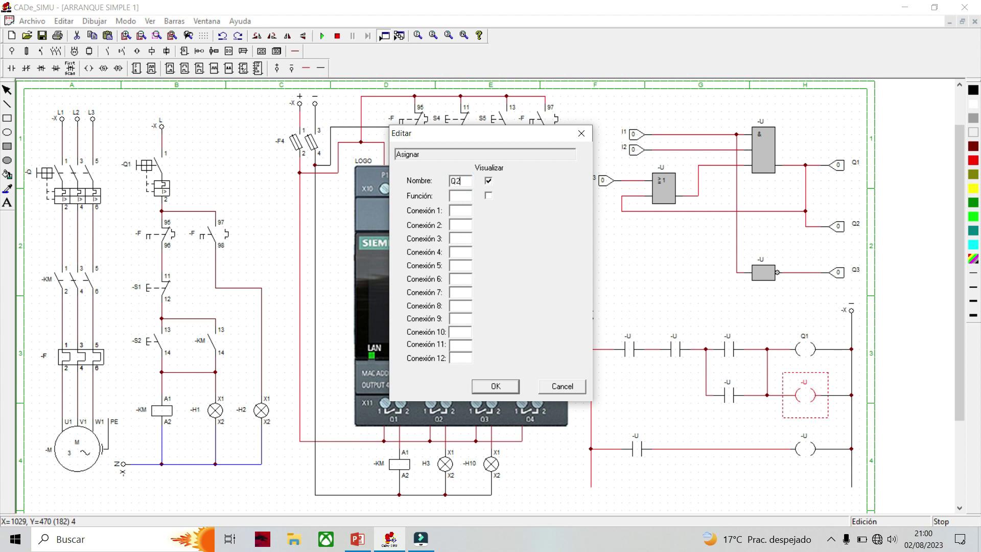
click(495, 387)
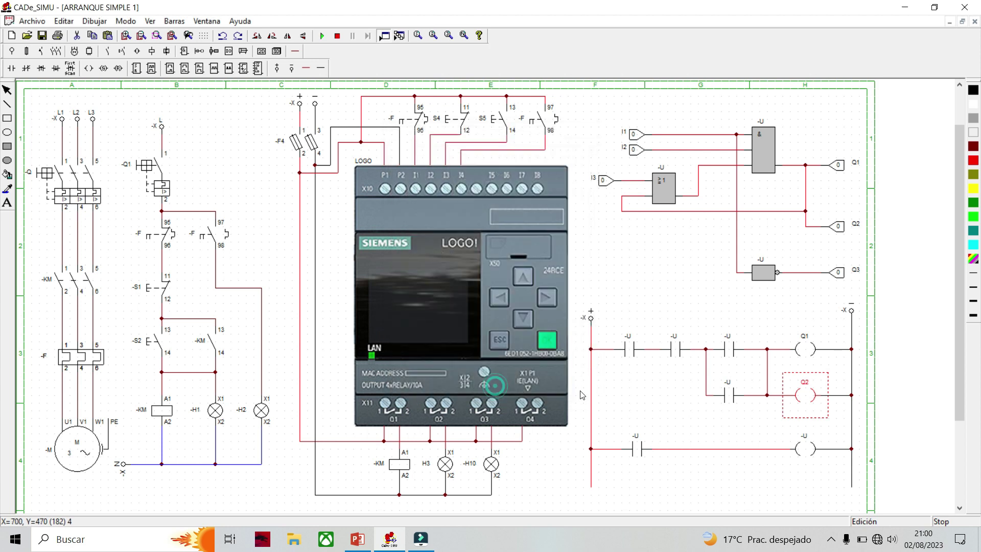
double_click(805, 448)
drag(460, 183, 443, 185)
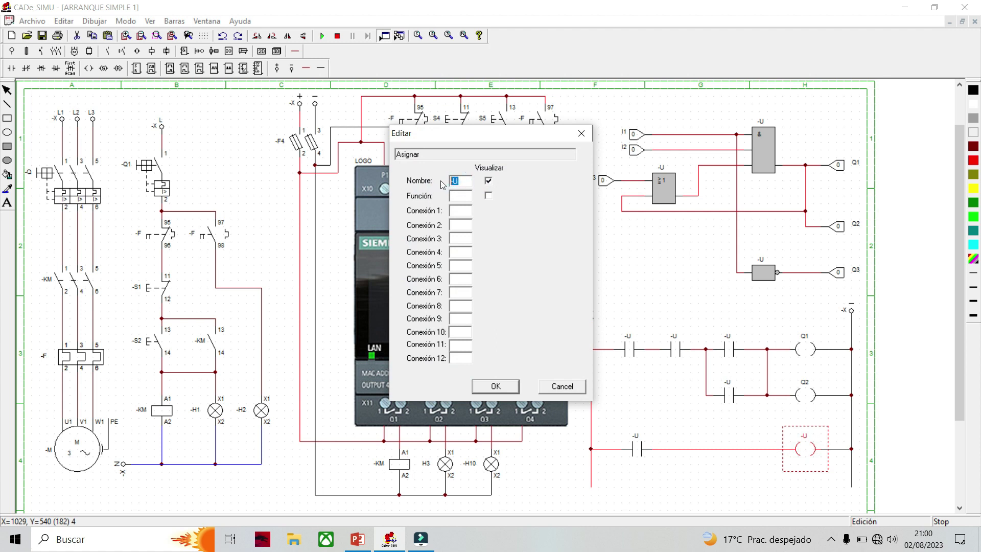
click(496, 387)
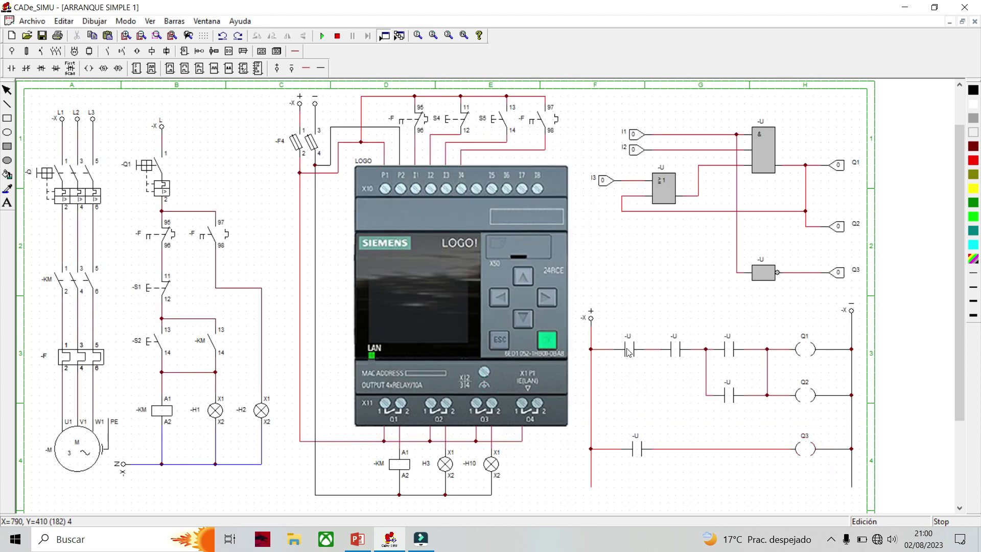
- Name the first rung's three series contacts I1, I2 and I3, starting from the positive rail
double_click(627, 351)
drag(466, 183, 442, 184)
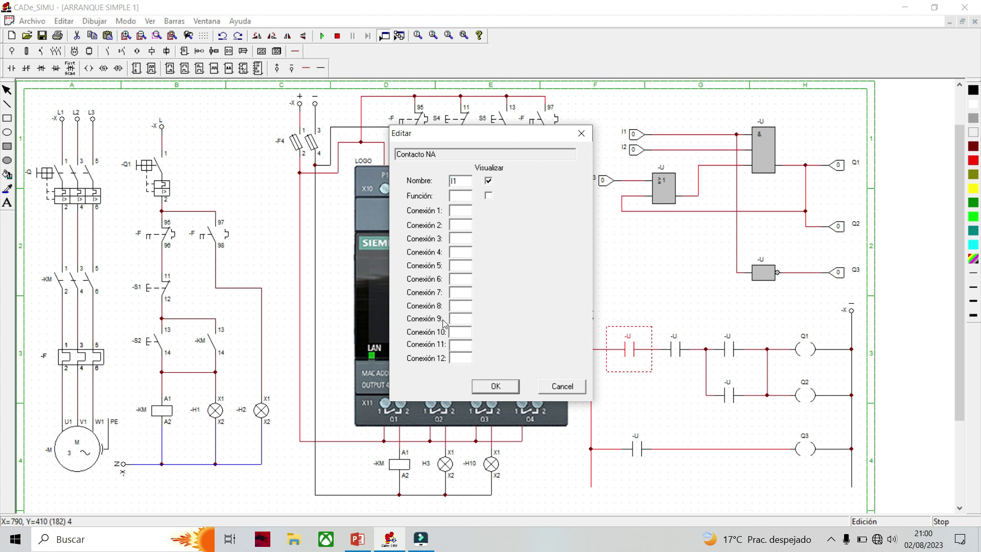
click(505, 390)
click(678, 351)
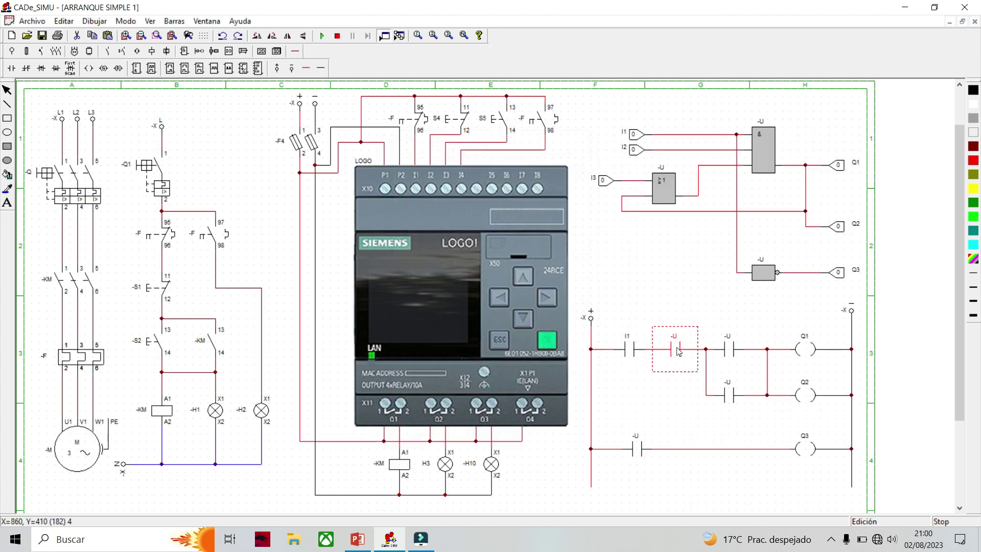
double_click(678, 351)
drag(465, 183, 438, 180)
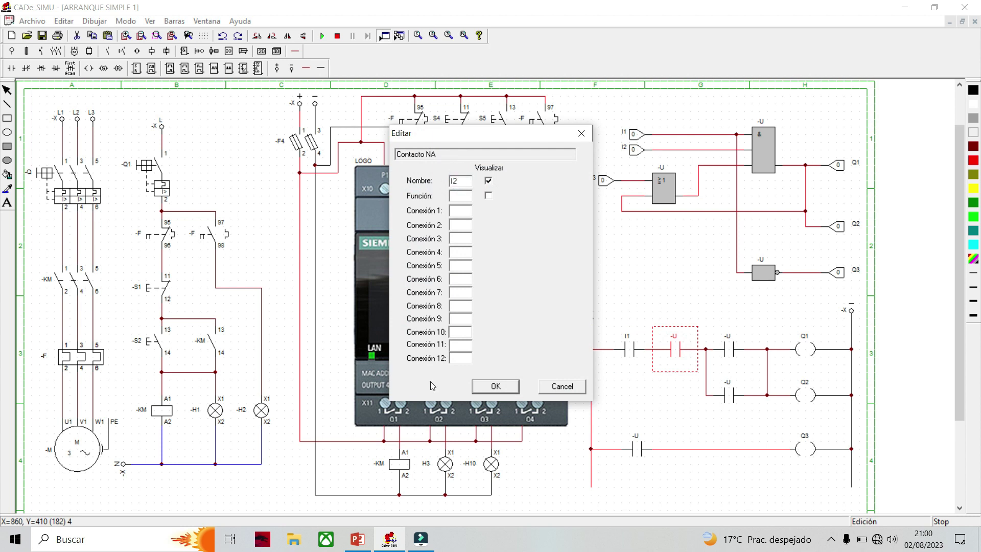
click(495, 386)
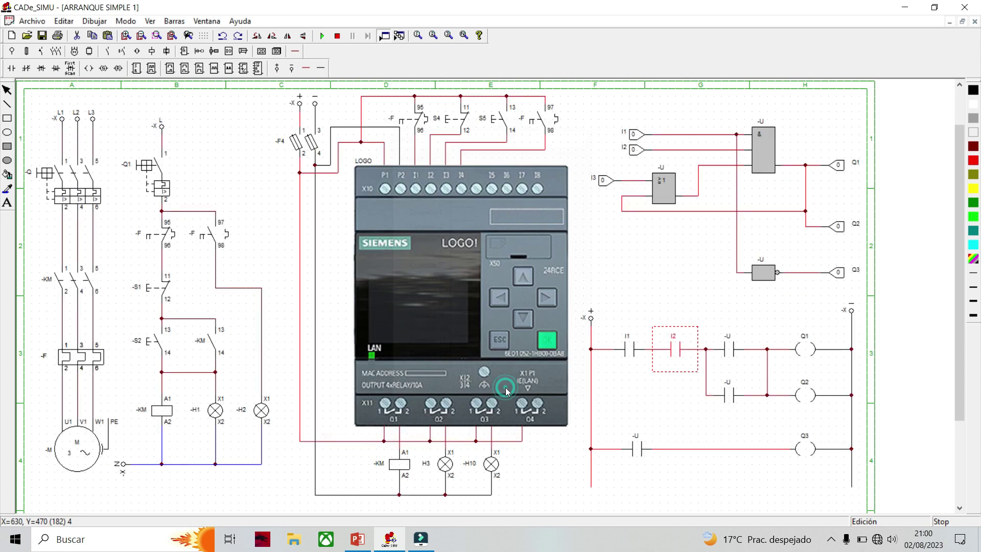
double_click(733, 352)
drag(462, 180, 424, 184)
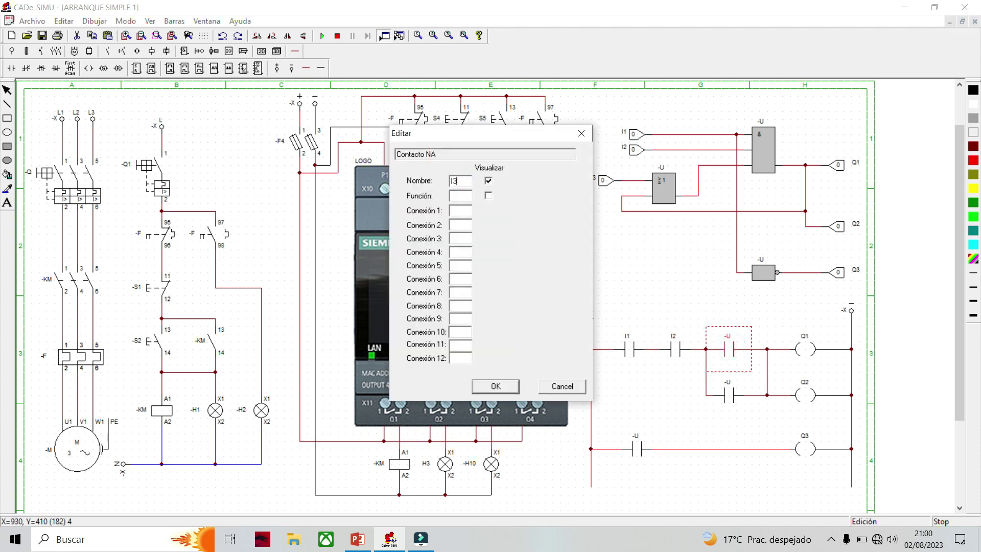
click(493, 386)
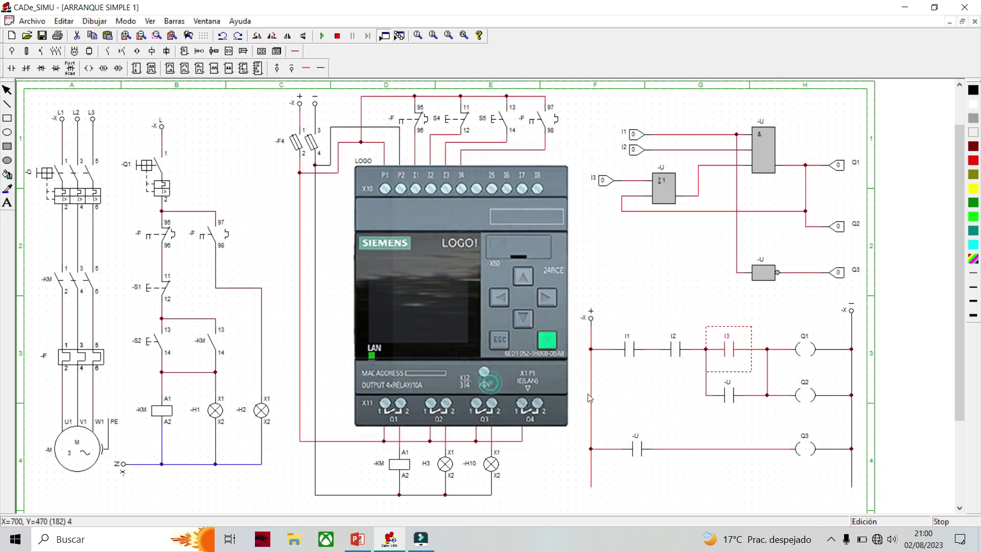
- Name the contact in parallel with I3 as Q1 and the third rung's contact as I4
double_click(728, 395)
drag(462, 183, 439, 182)
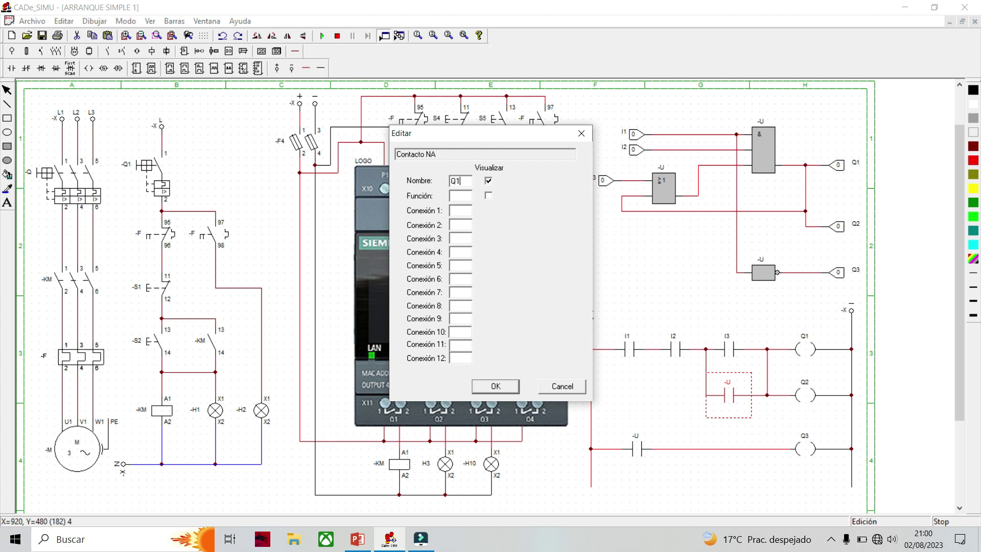
key(Return)
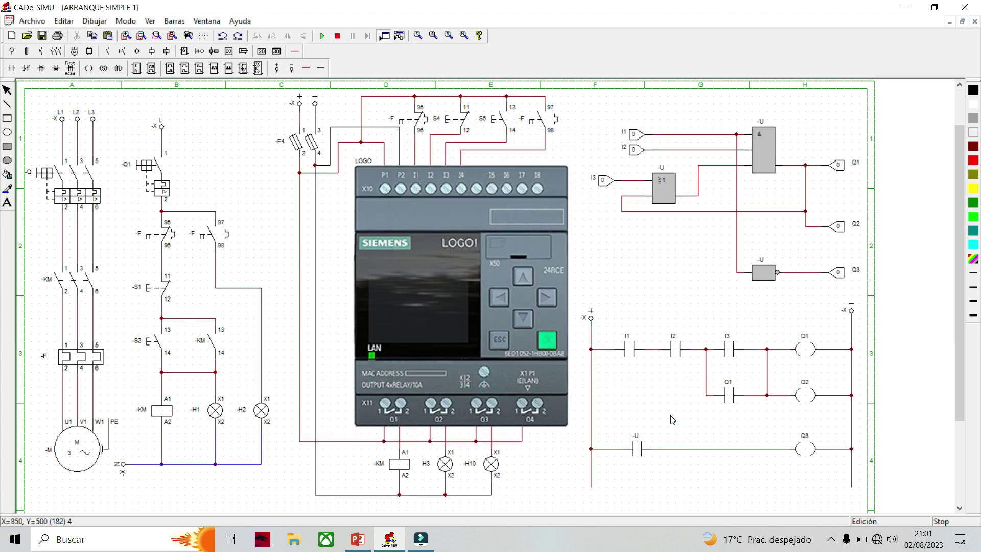
double_click(639, 451)
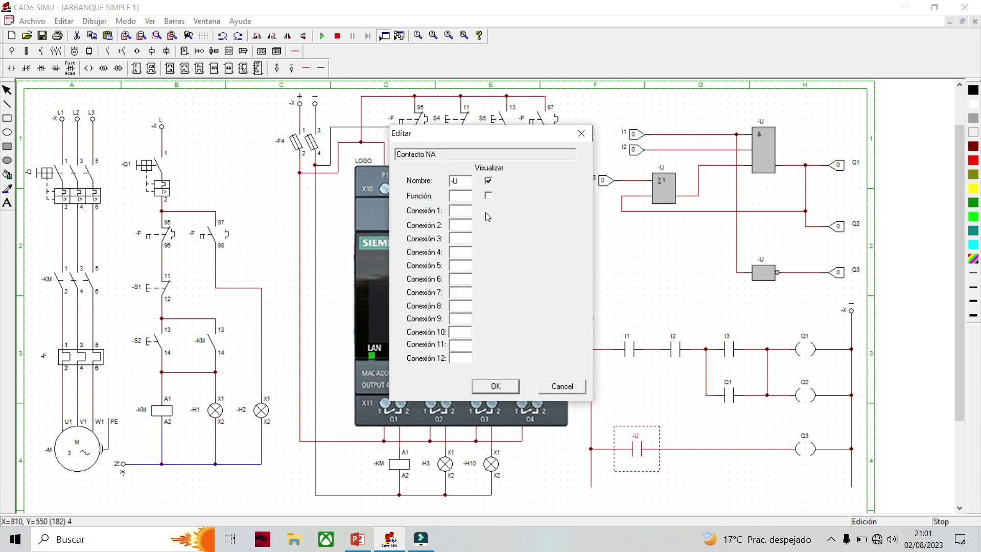
drag(464, 179, 449, 180)
text(I4)
click(491, 384)
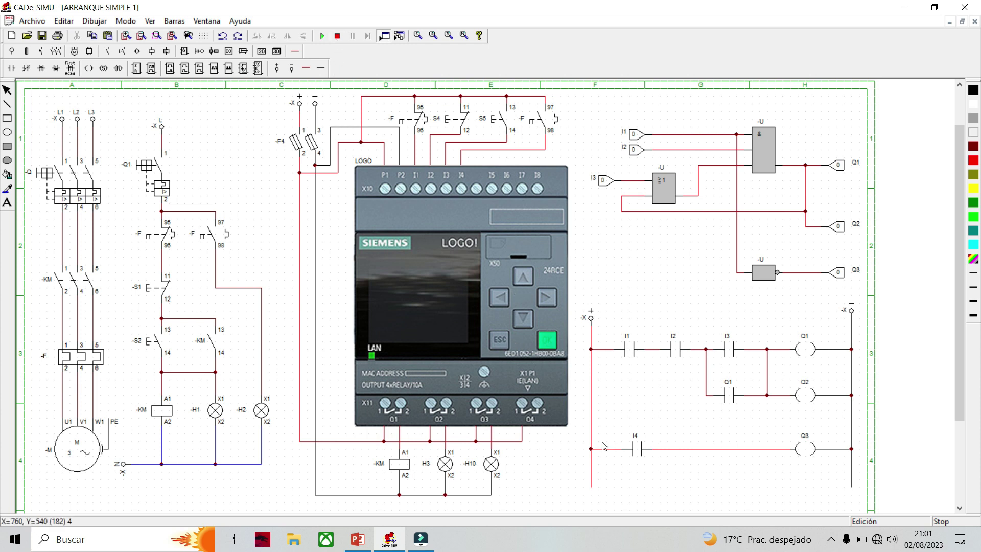
- Simulate the circuit with fuses F4 and motor breaker Q closed, and actuate the start pushbutton S5
click(322, 35)
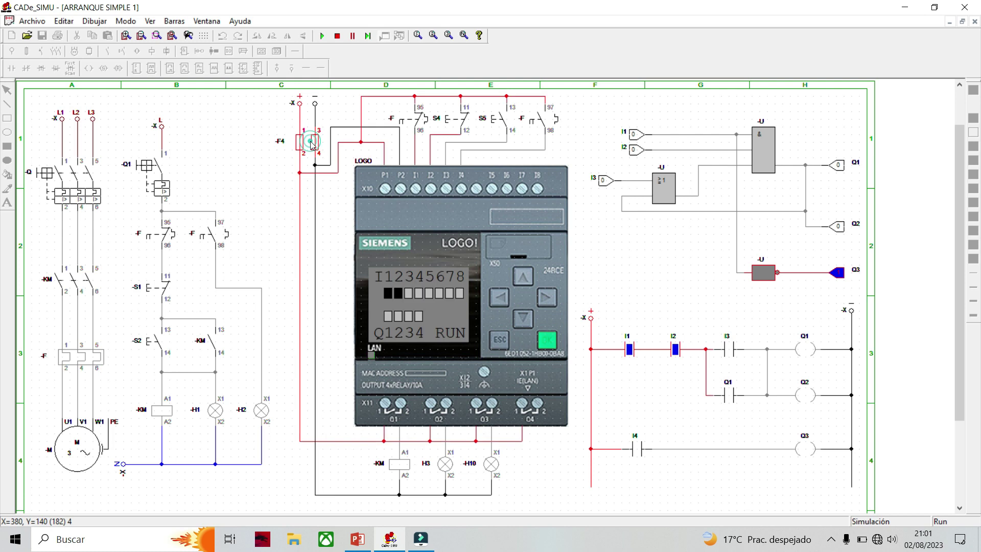
click(72, 173)
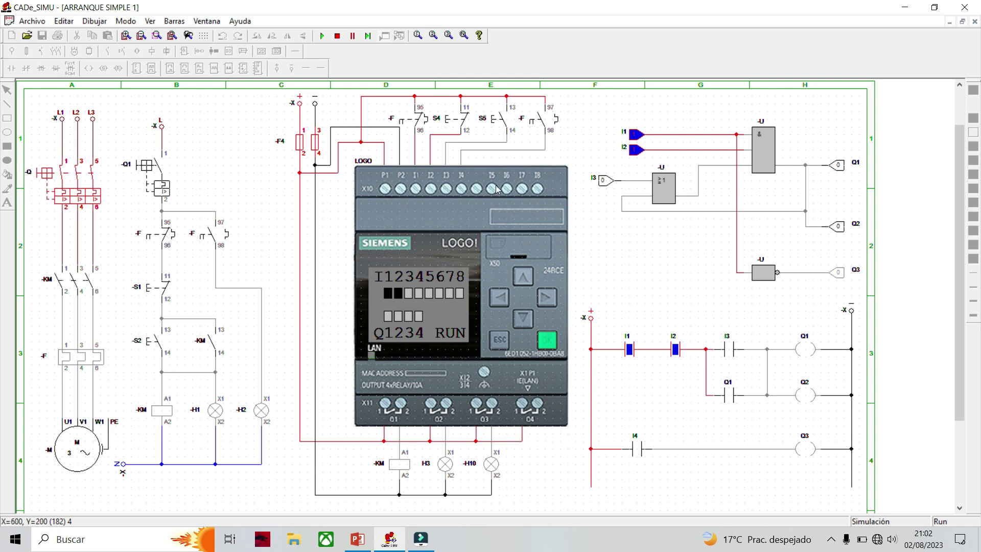
click(731, 353)
click(501, 122)
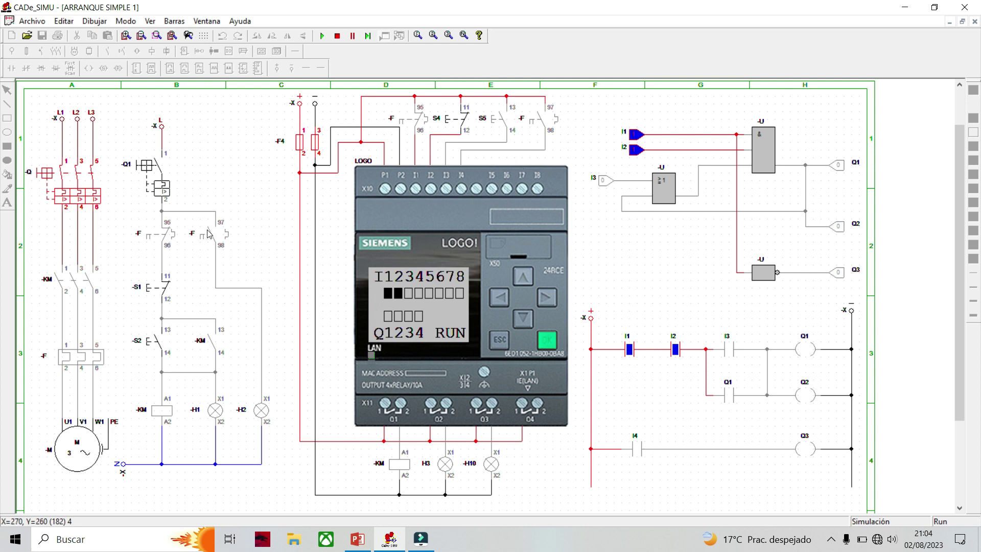
- Trip the thermal overload relay F in the motor's power circuit and reset it
click(82, 358)
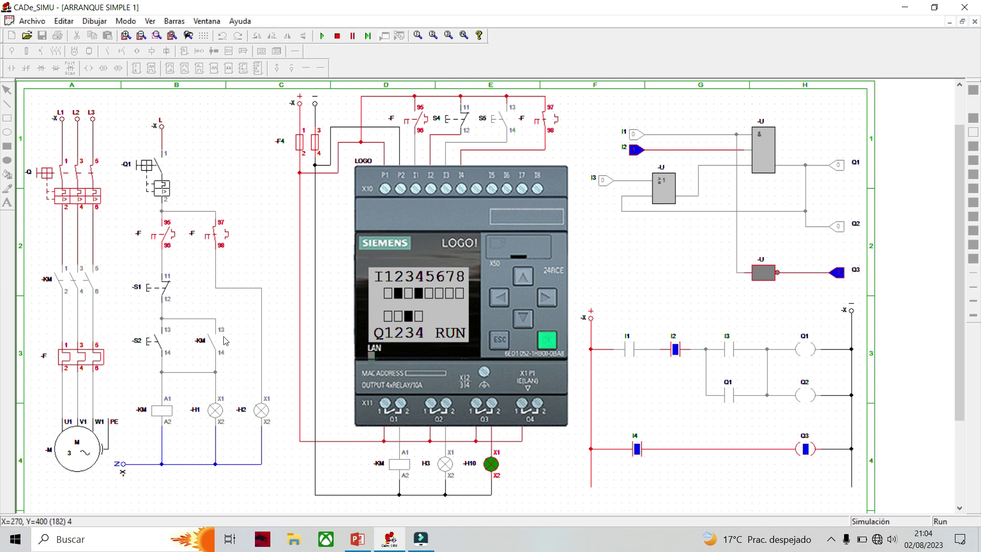
click(98, 358)
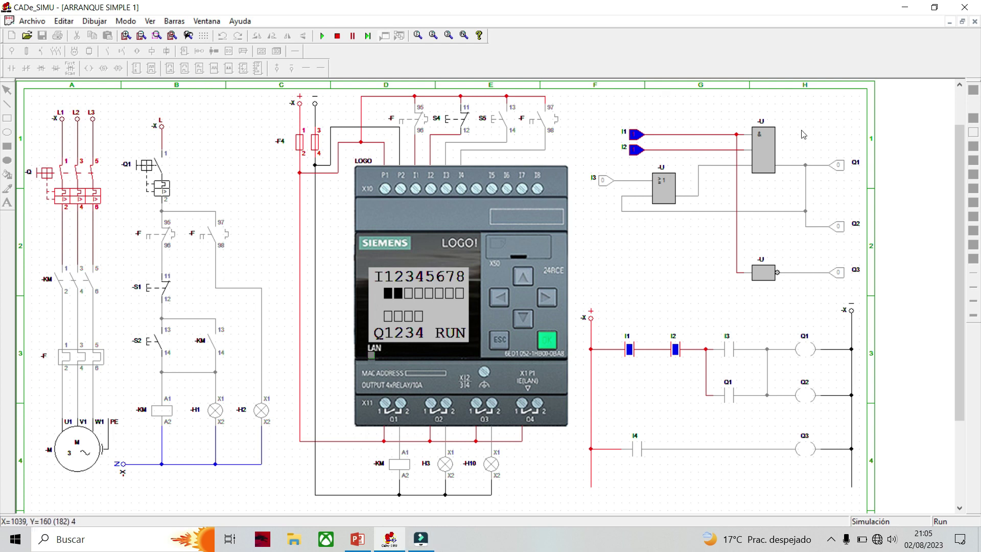
key(alt+Tab)
key(alt+Tab)
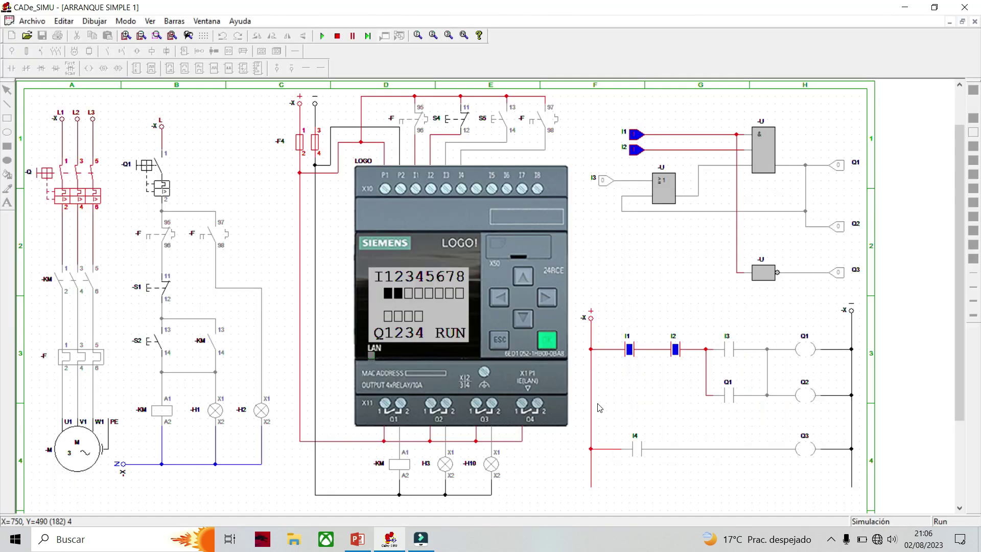